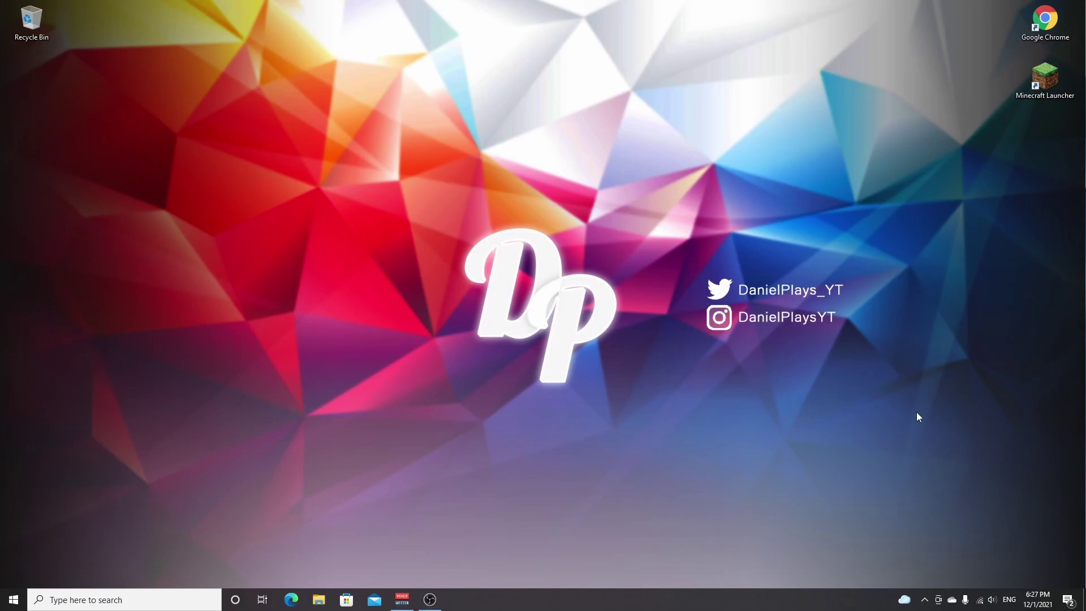
- Run Minecraft's latest release, 1.18, once from the Minecraft Launcher and quit the game at its title screen
double_click(1045, 80)
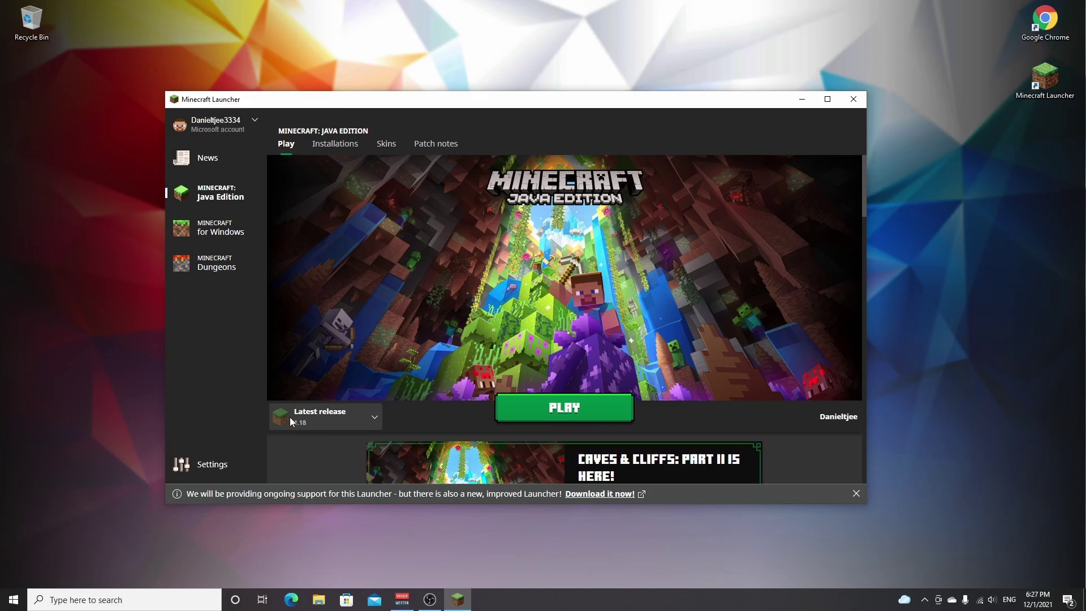
click(564, 411)
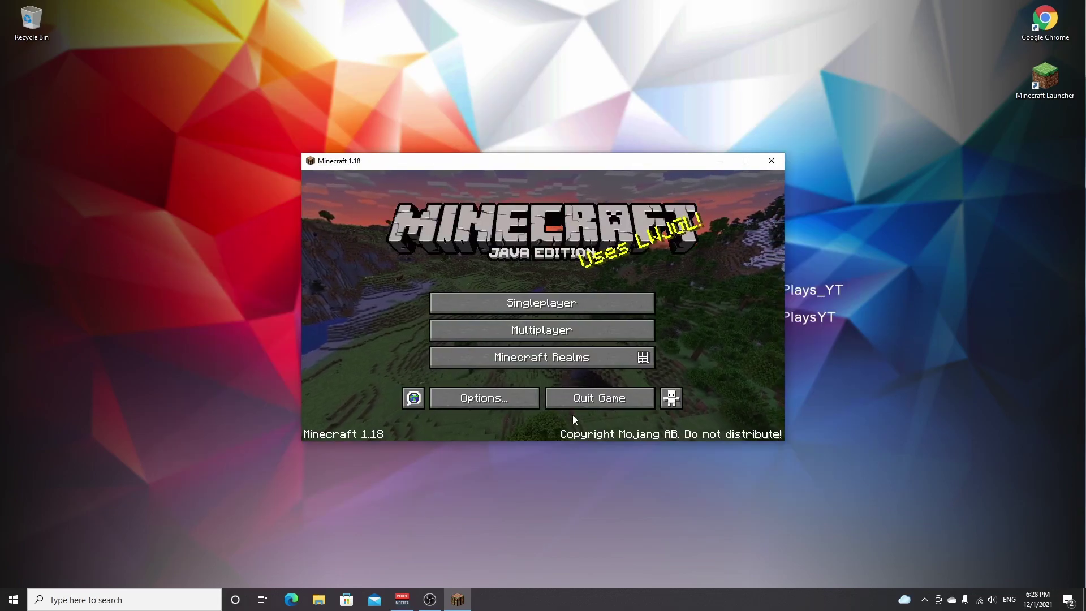
click(596, 402)
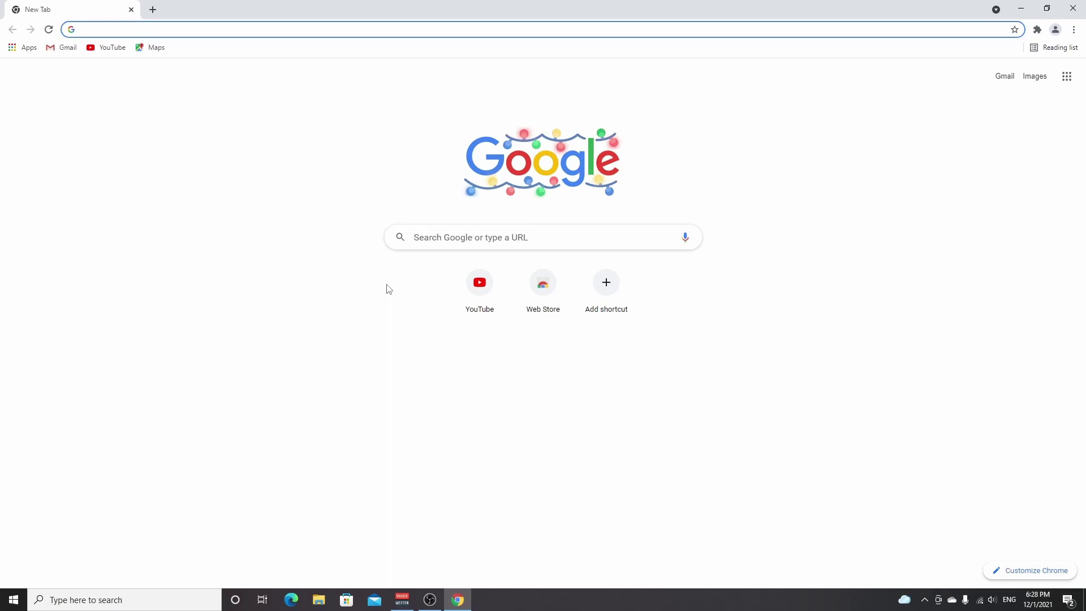
- Search the web for fabric modloader and download the Windows .EXE installer from fabricmc.net
text(fabric modloader)
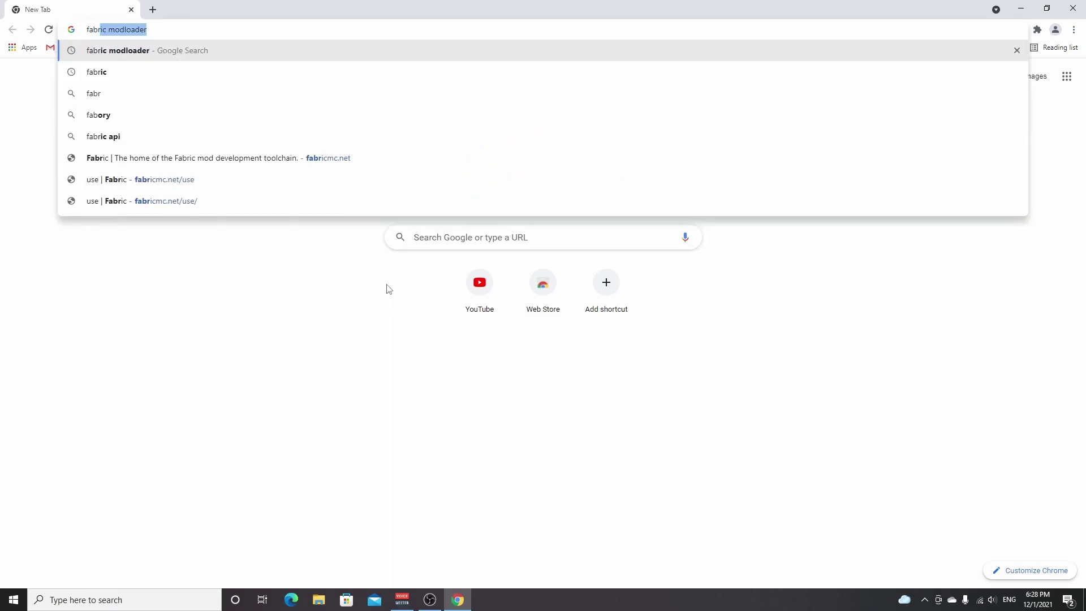
key(Return)
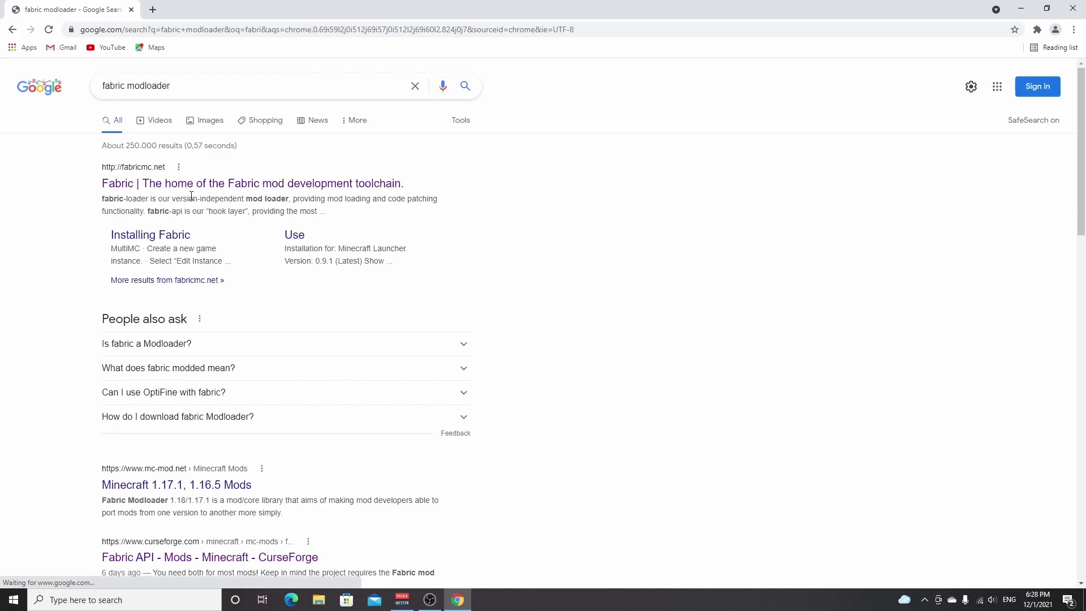
click(238, 187)
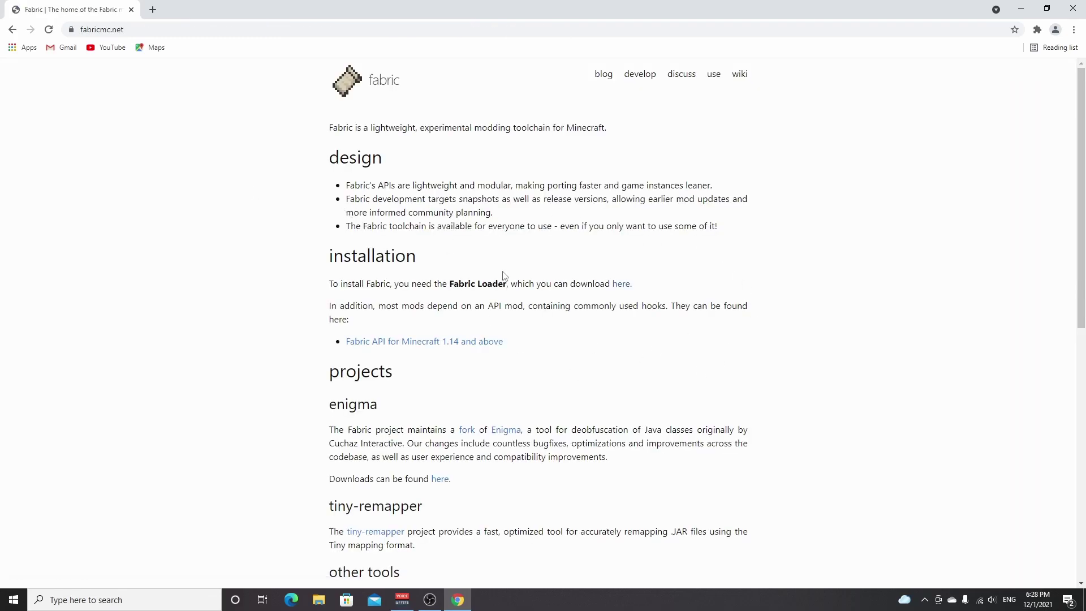
click(615, 286)
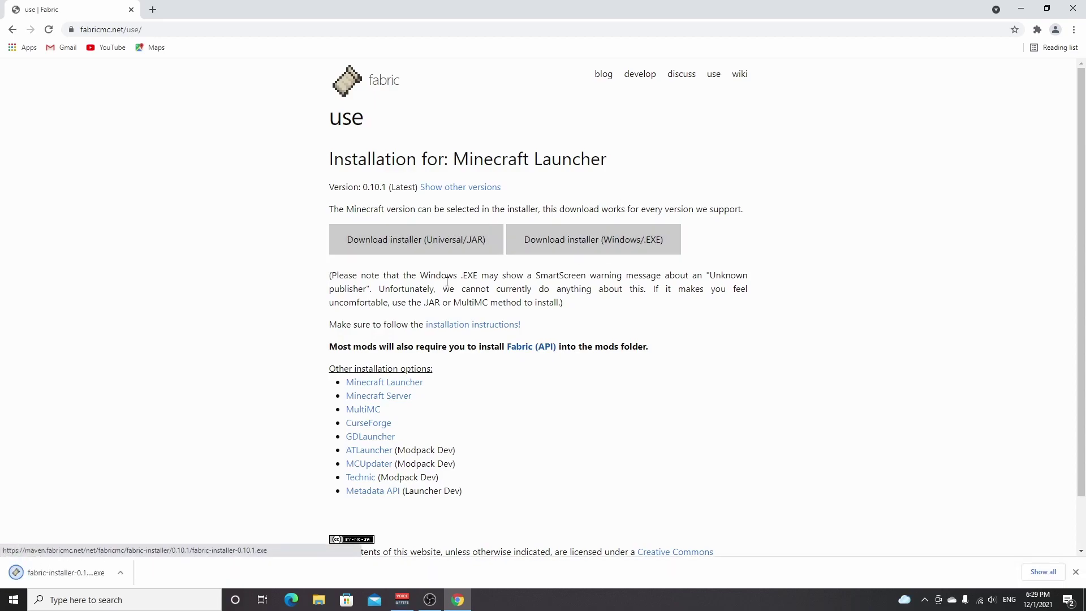
- Run the downloaded Fabric installer for Minecraft 1.18 with loader 0.12.8 and profile creation enabled, and close it
click(67, 584)
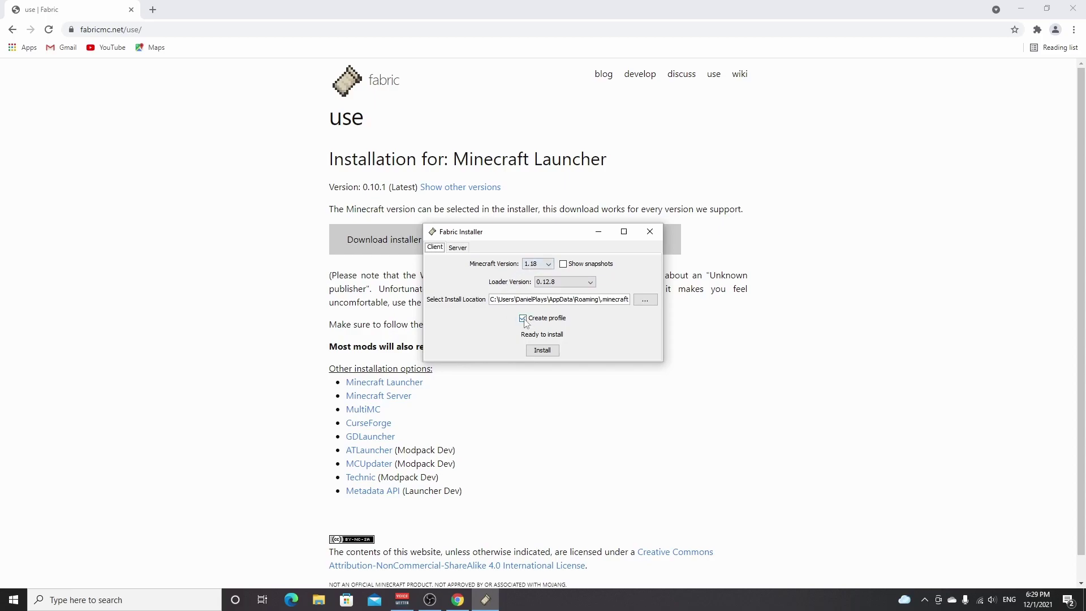
click(542, 351)
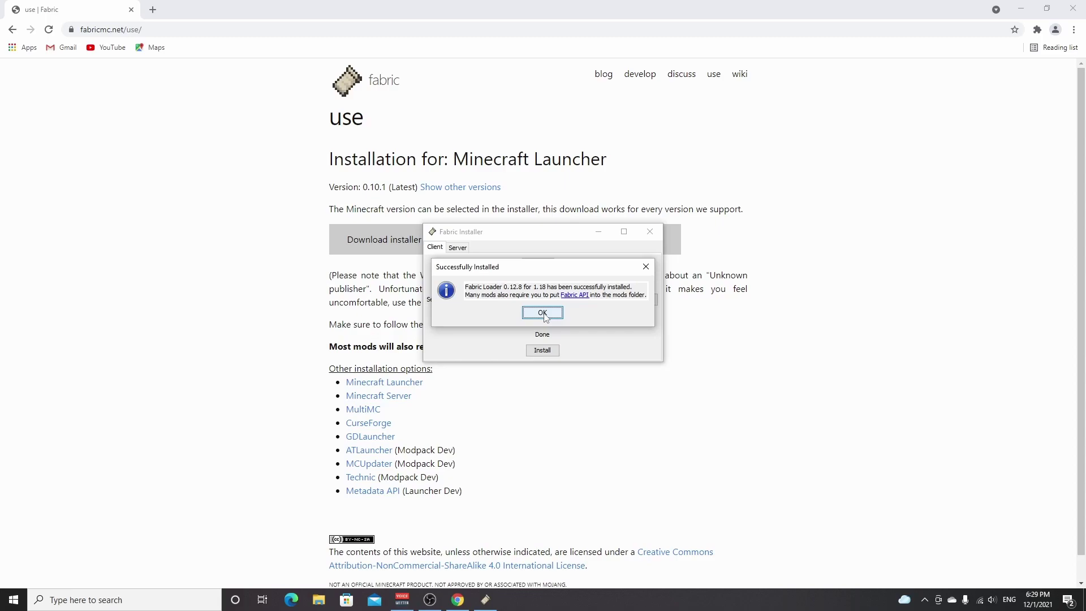
click(542, 314)
click(649, 232)
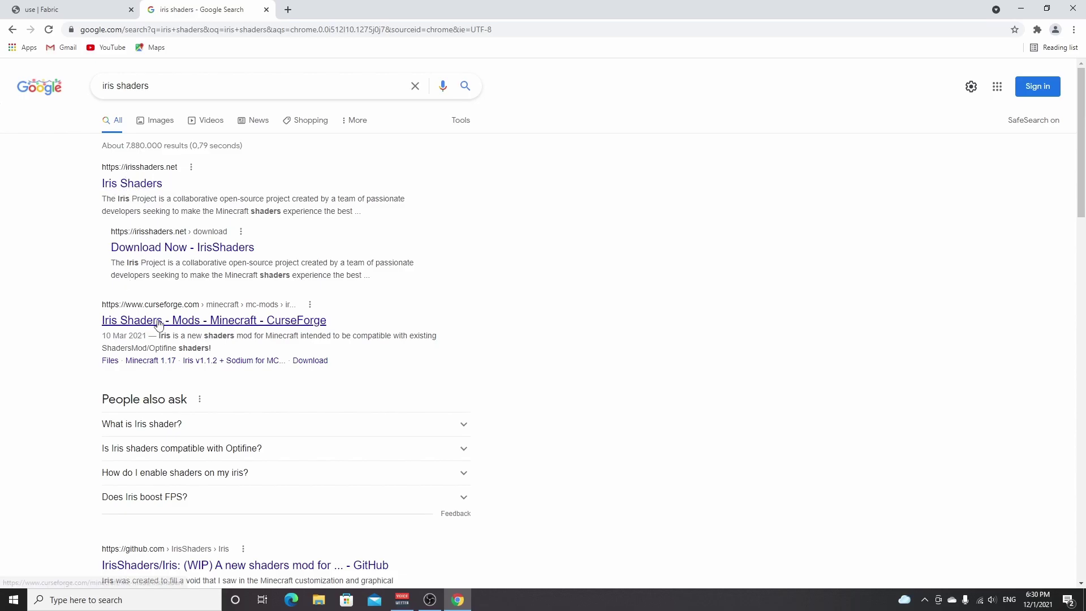
- Open the Iris Shaders page on CurseForge and download Iris 1.1.3 for Minecraft 1.18
click(182, 322)
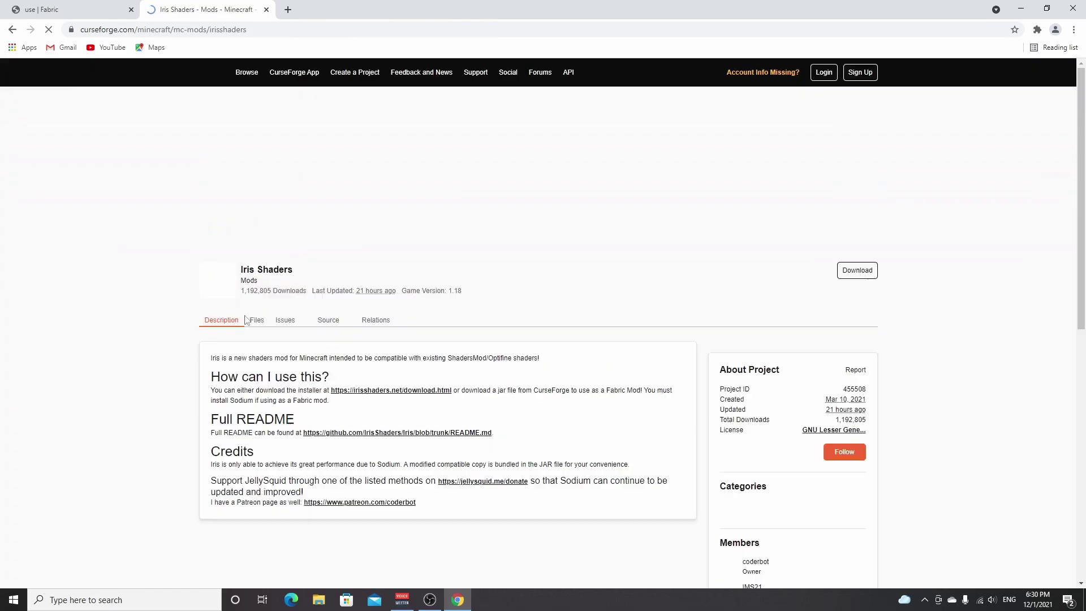
scroll(453, 350, down, 2)
scroll(456, 381, down, 2)
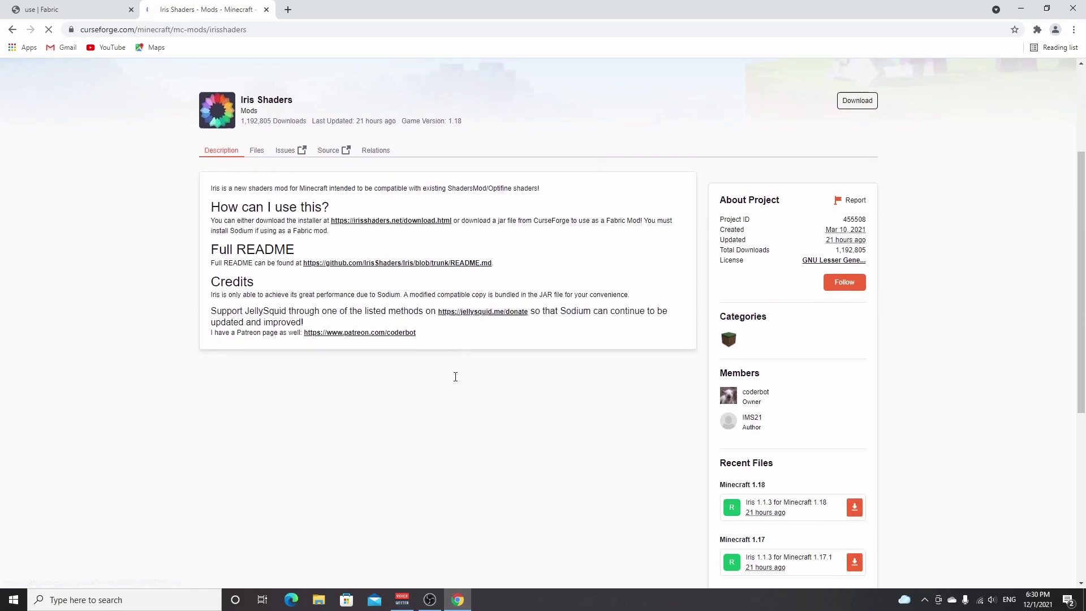
scroll(457, 381, down, 1)
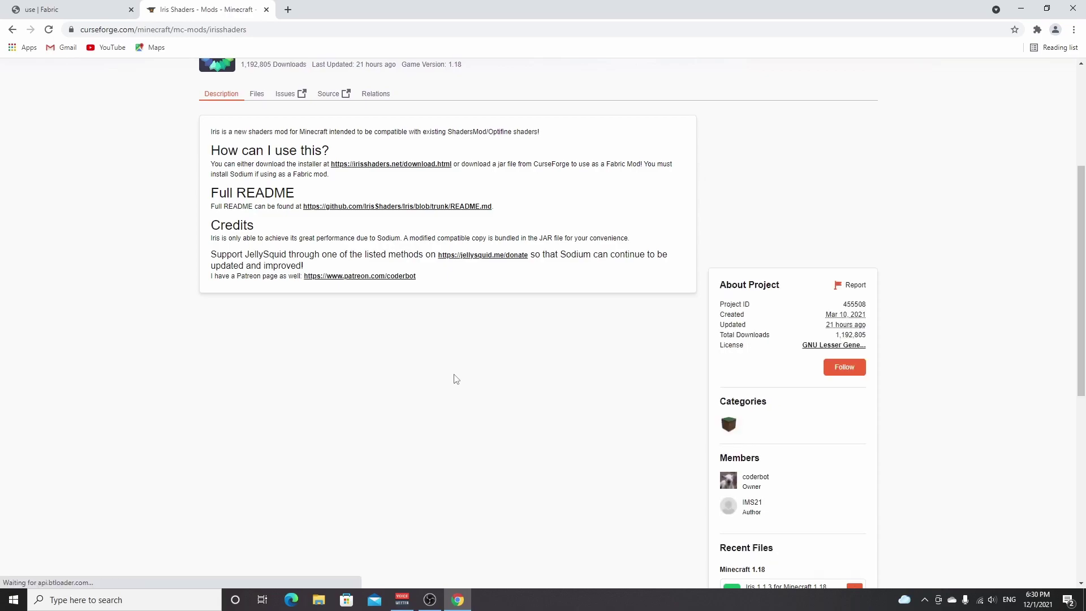
scroll(464, 381, down, 2)
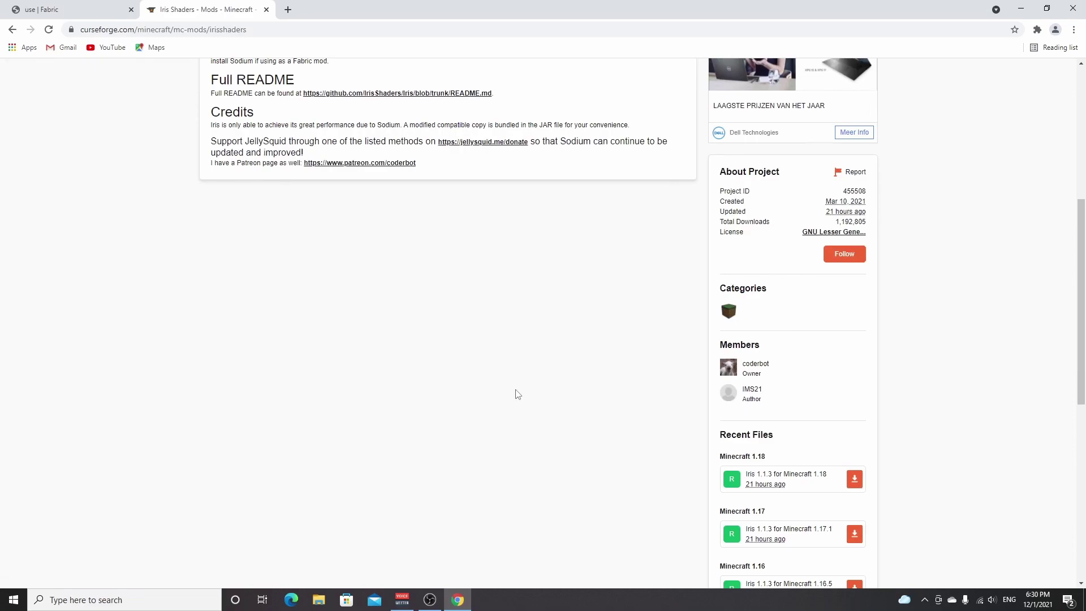
scroll(543, 381, up, 1)
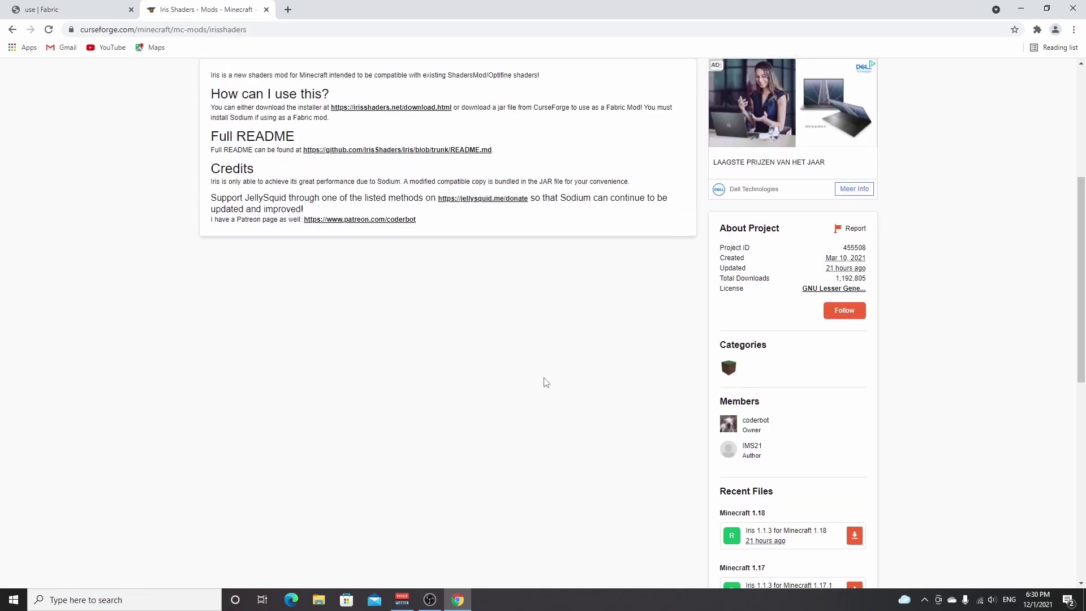
scroll(678, 395, down, 2)
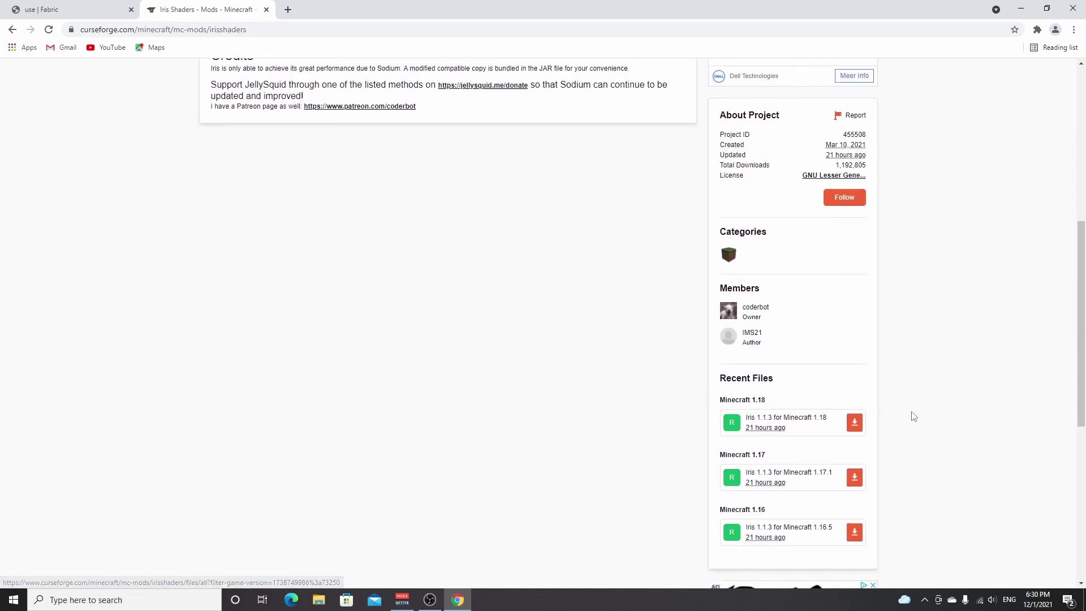
click(854, 425)
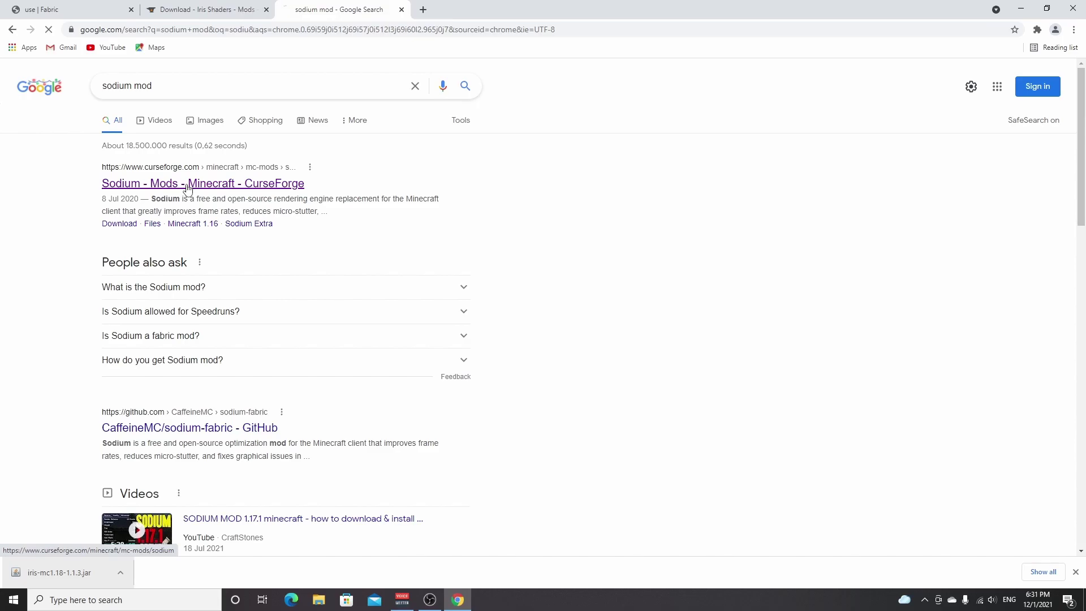
- Download Sodium mc1.18-0.4.0-alpha5 from the mod's CurseForge page and keep the .jar file
scroll(249, 223, down, 1)
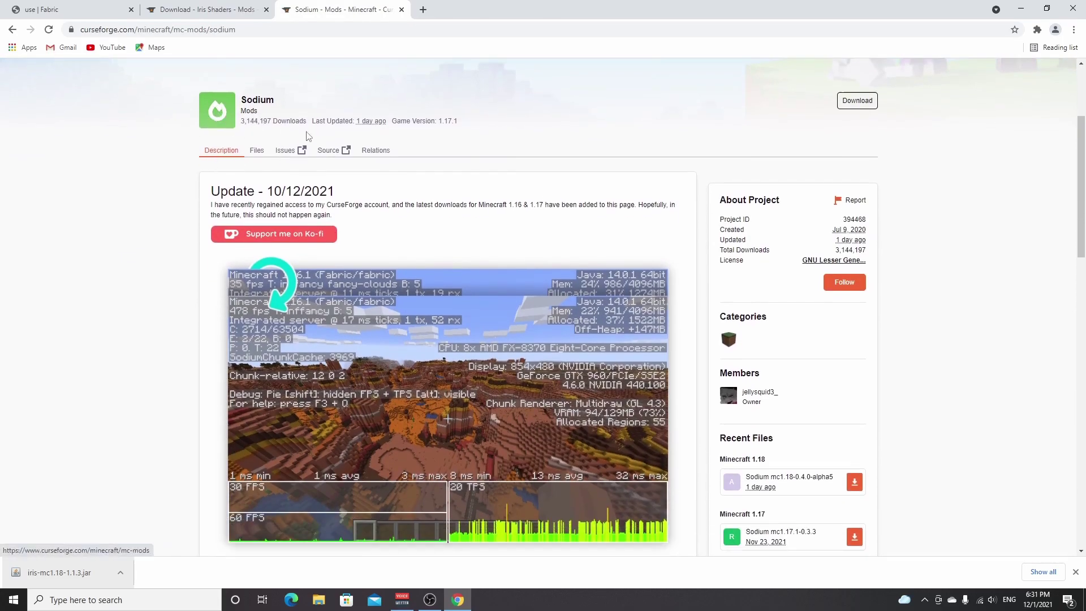
scroll(570, 248, down, 4)
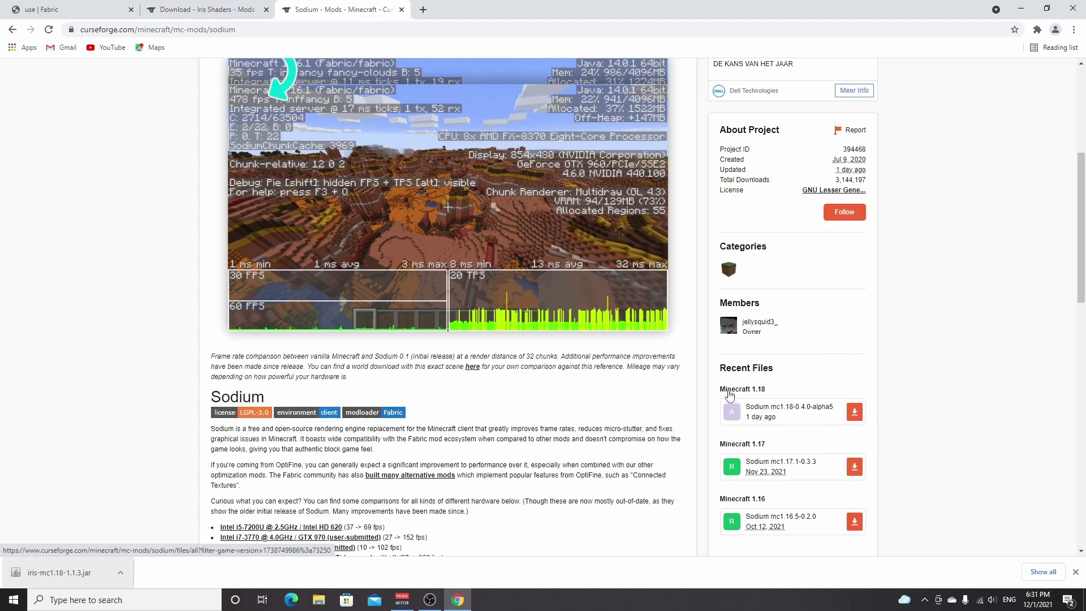
click(854, 411)
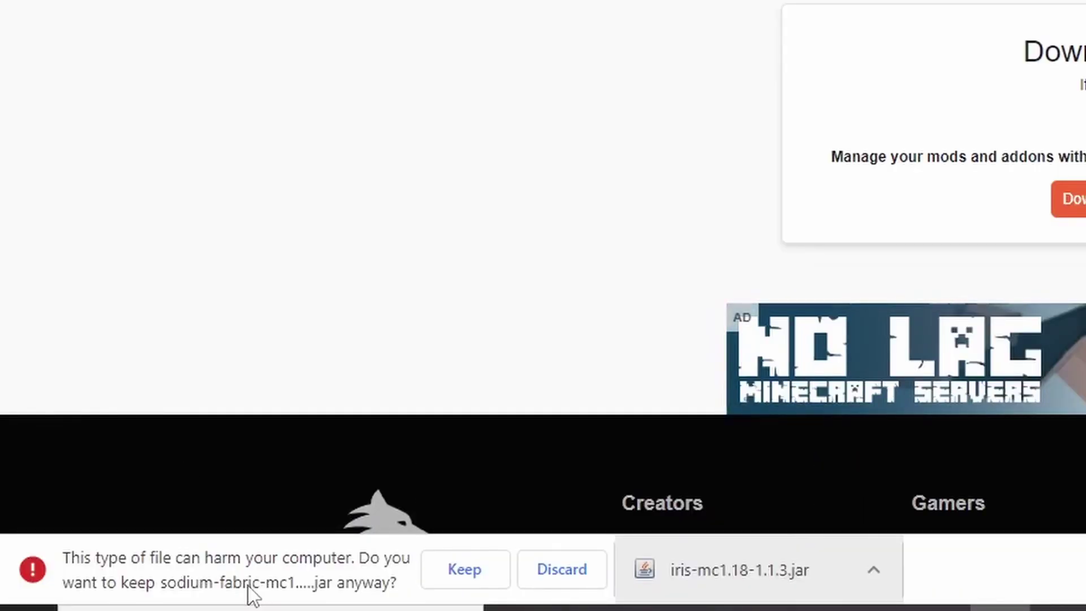
click(462, 576)
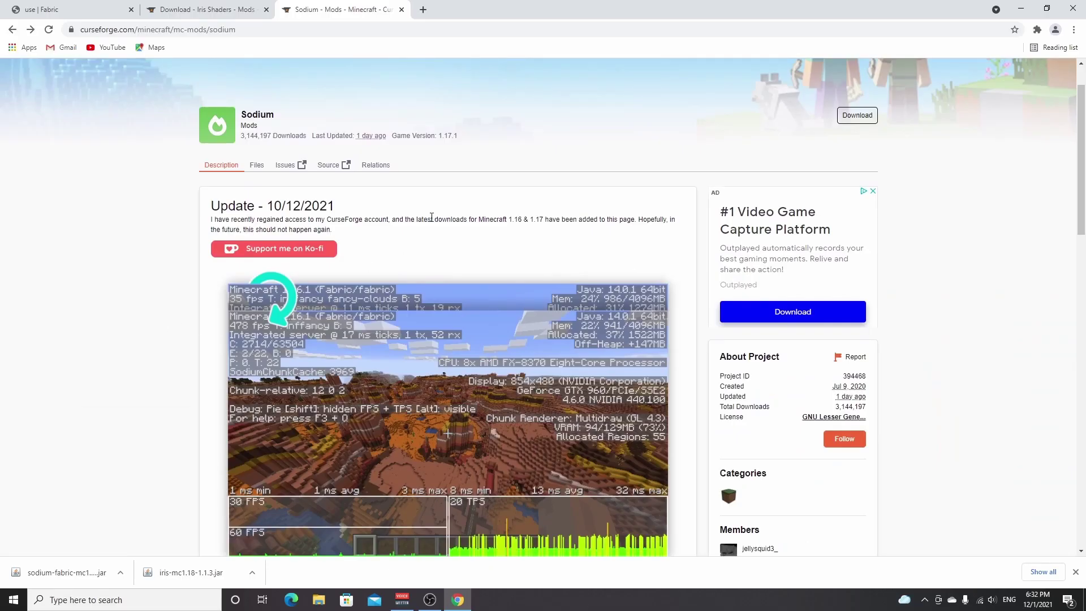
- Compare the game version in the Sodium page's header with the Minecraft 1.18 entry under its recent files
drag(396, 136, 461, 138)
click(460, 138)
scroll(699, 202, down, 3)
scroll(699, 202, down, 3)
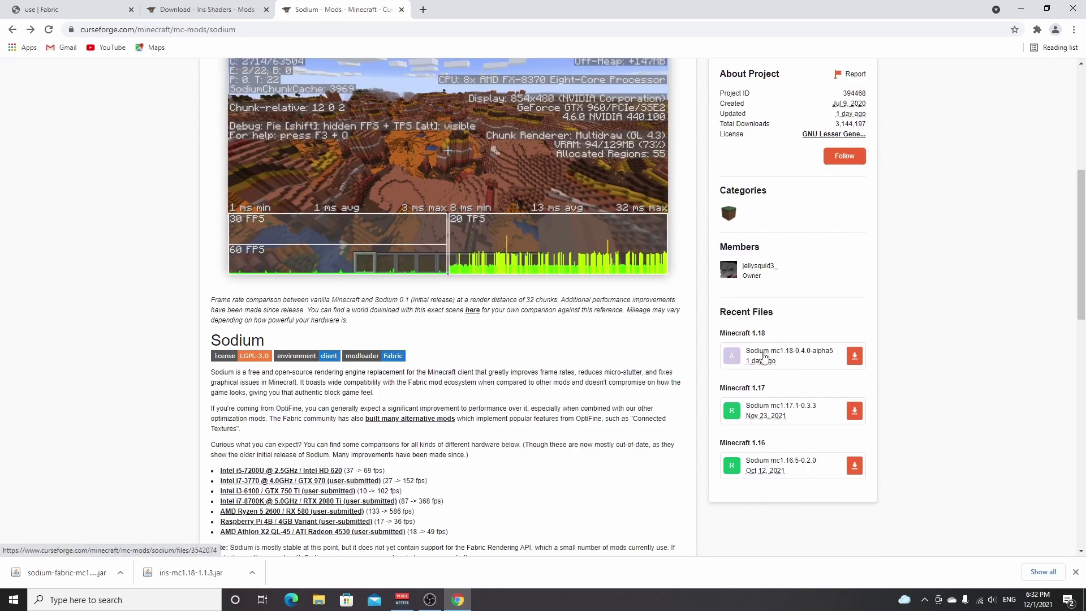
scroll(763, 356, up, 5)
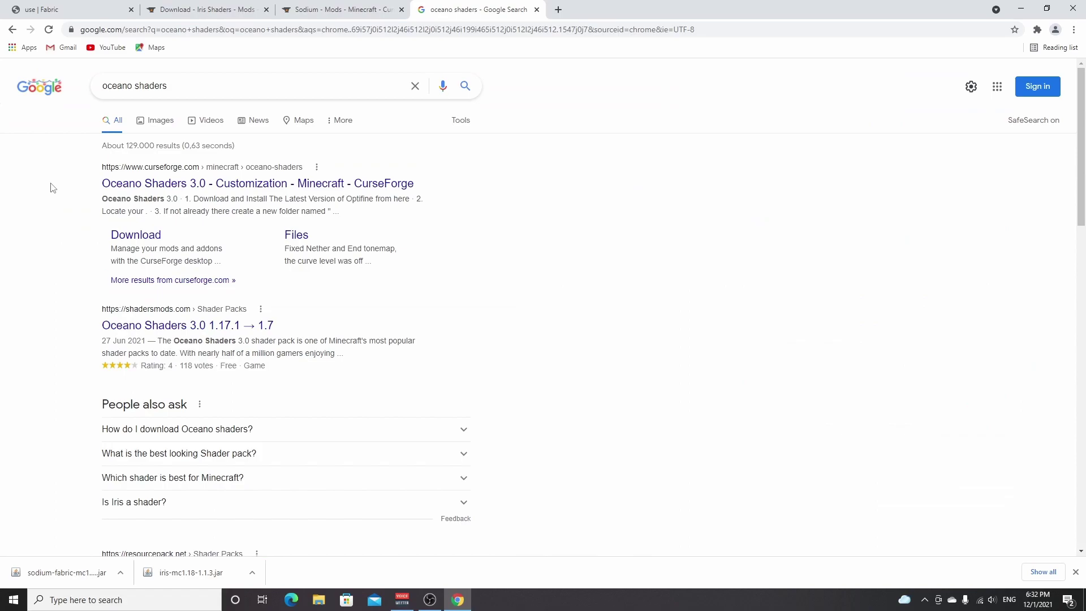
- Open the Oceano Shaders 3.0 page on CurseForge and download Oceano Shaders 3.0.1 listed for Minecraft 1.16
click(195, 191)
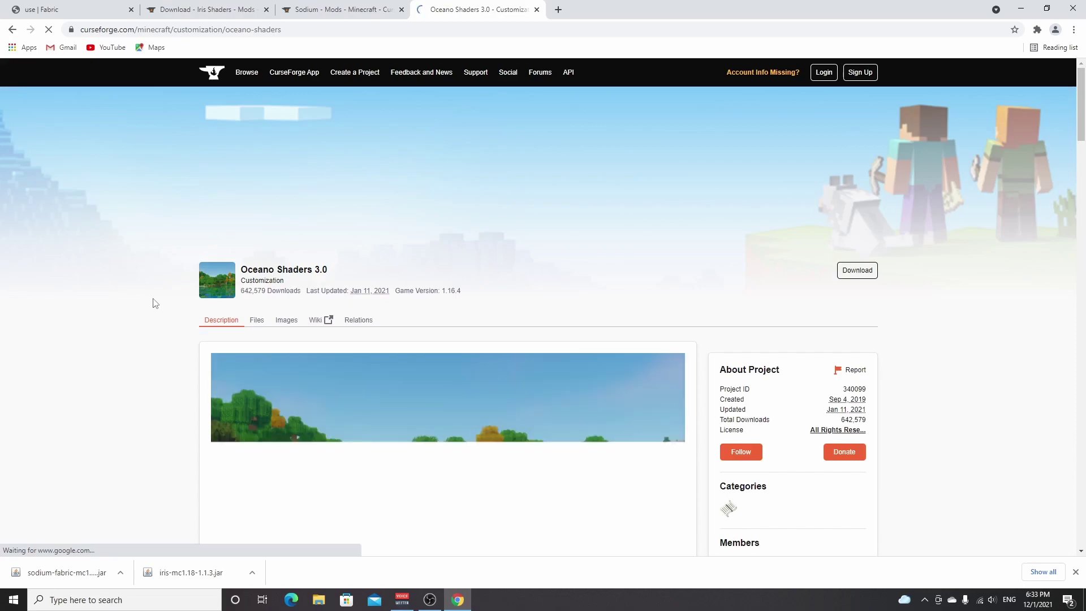
scroll(153, 303, down, 3)
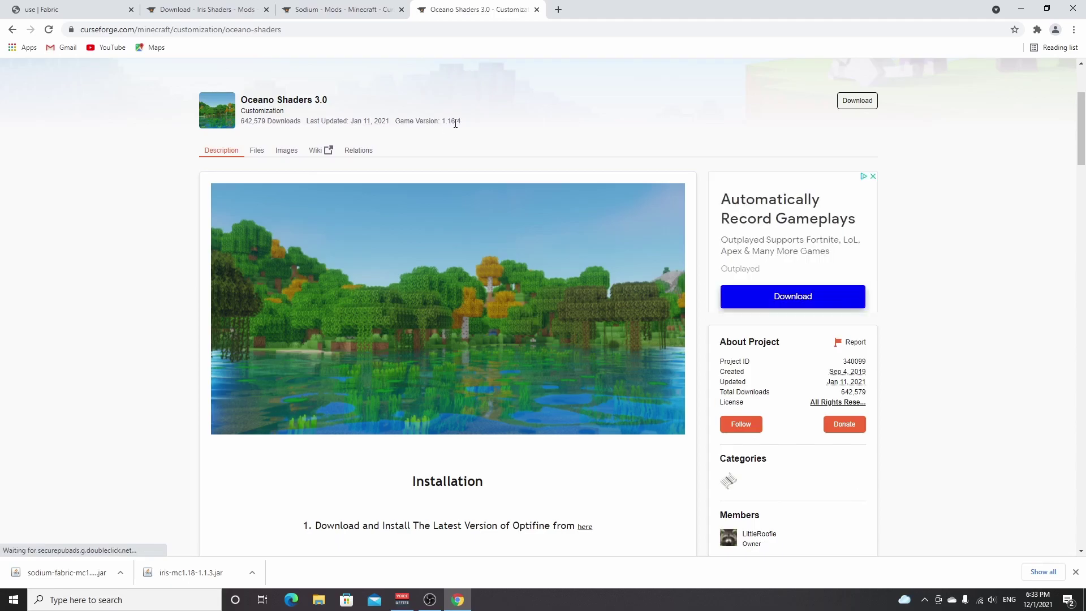
scroll(666, 212, down, 4)
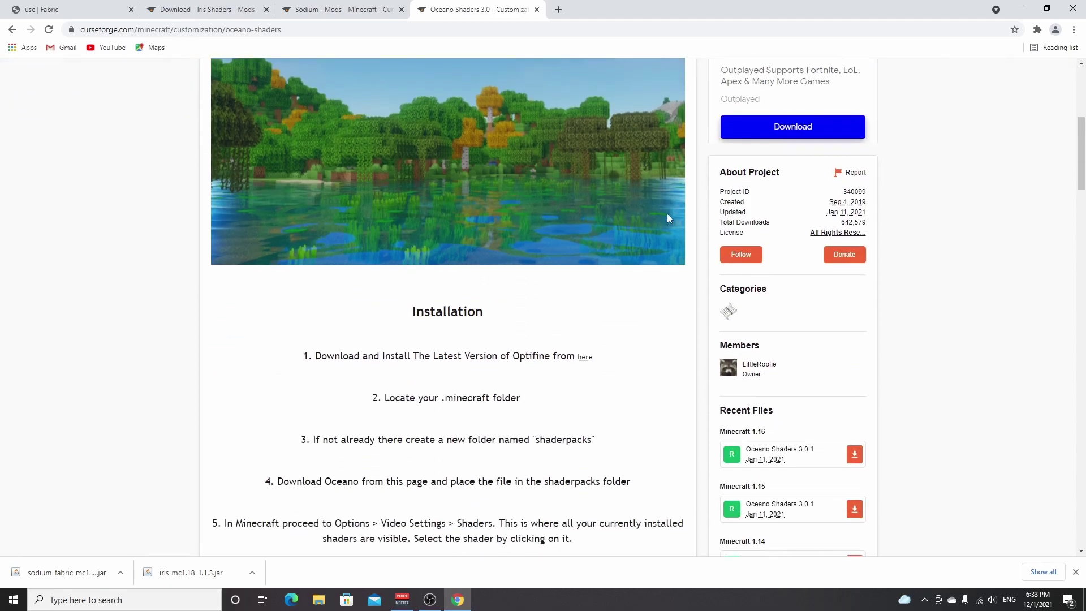
scroll(698, 226, up, 5)
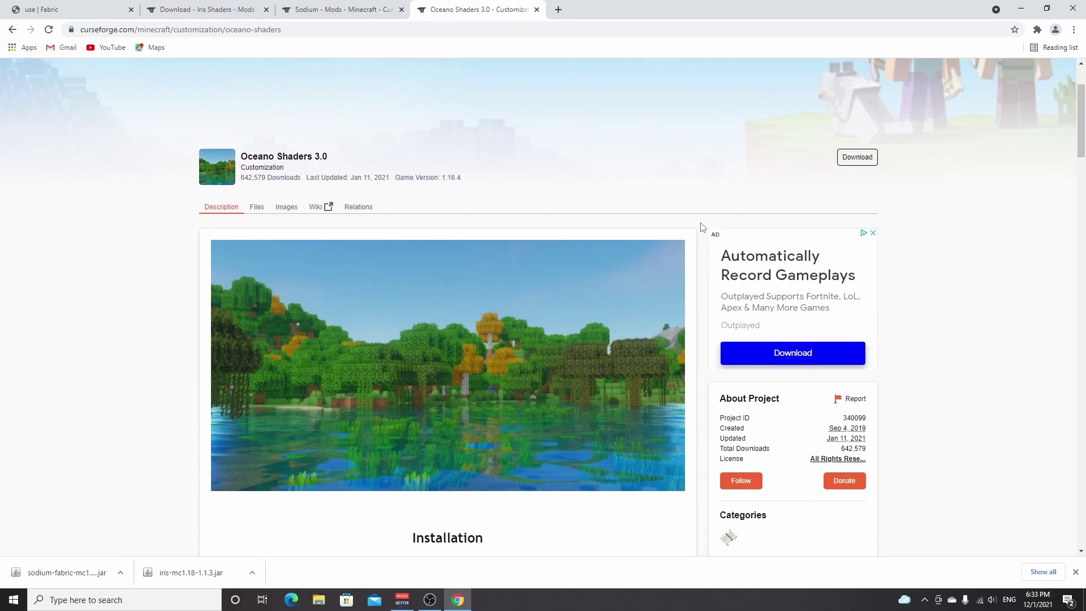
scroll(702, 227, down, 3)
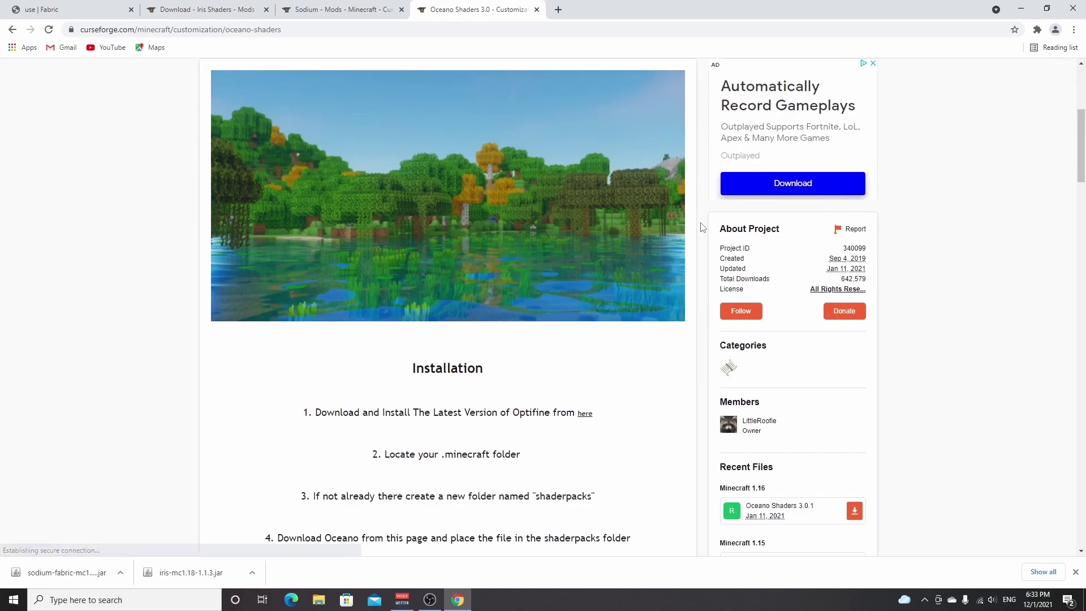
scroll(741, 439, down, 1)
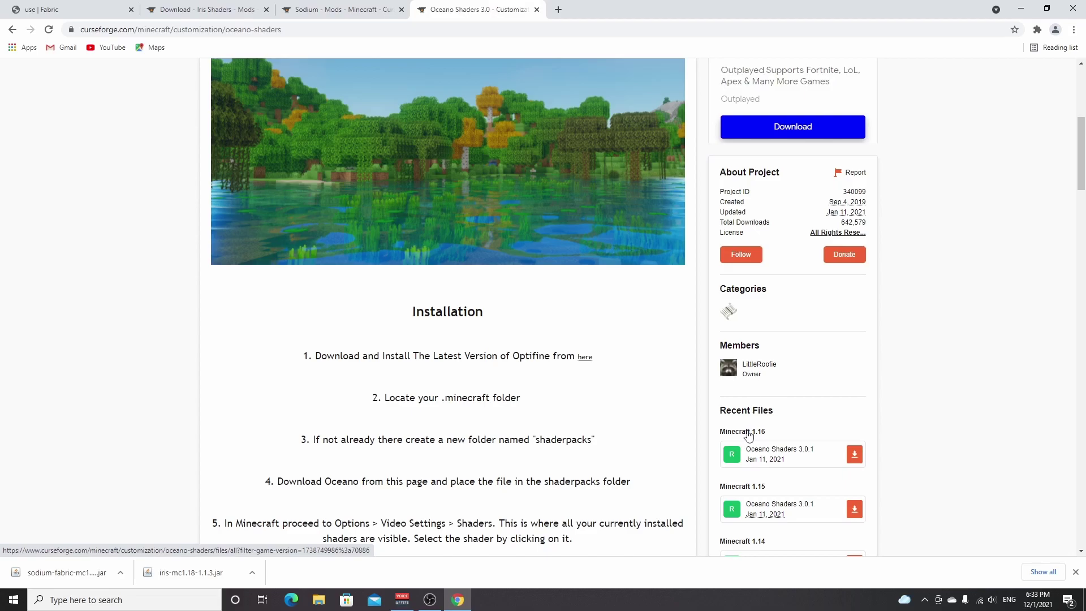
scroll(748, 434, down, 1)
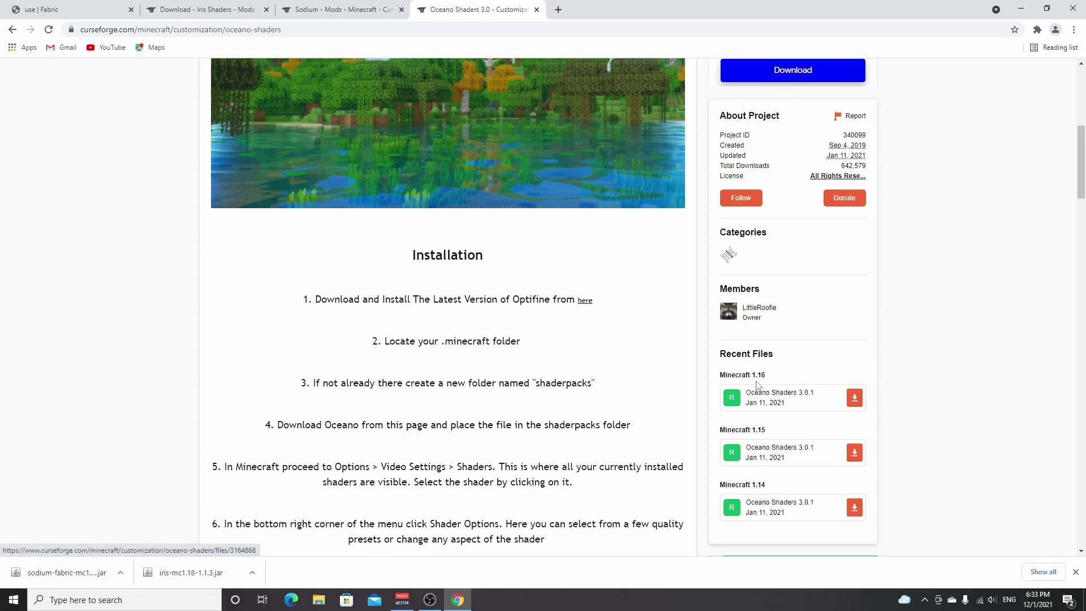
click(854, 399)
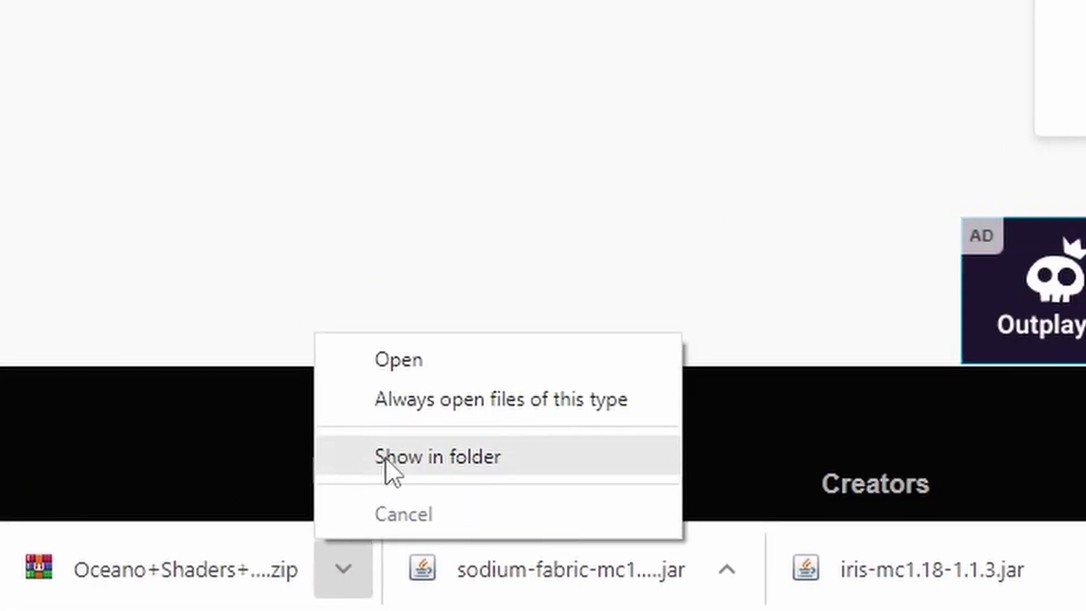
- Show the downloaded shader pack in its folder and delete fabric-installer-0.10.1 from Downloads
click(385, 457)
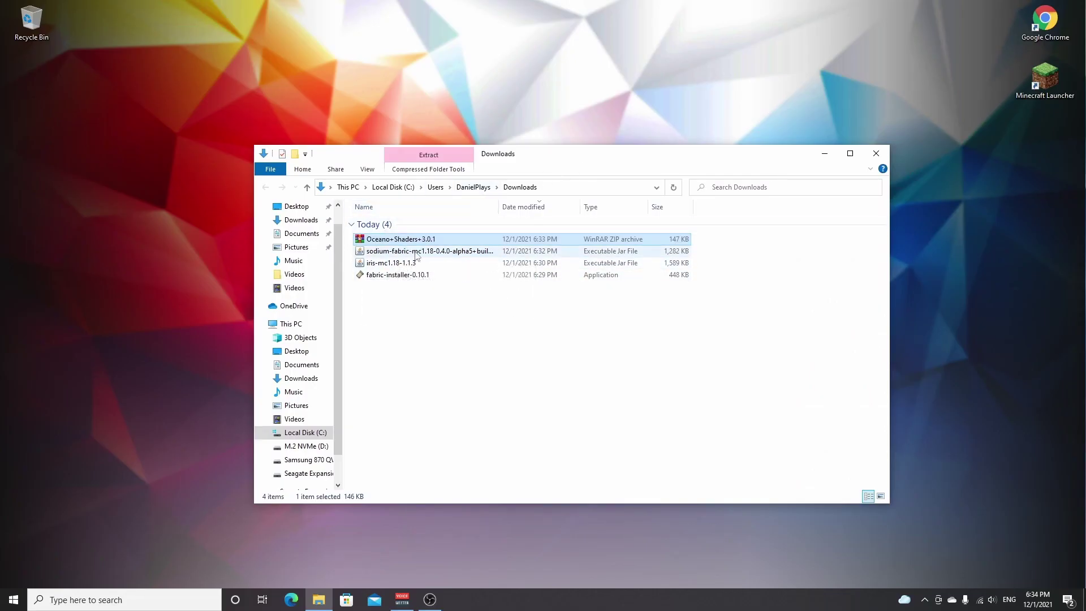
click(404, 276)
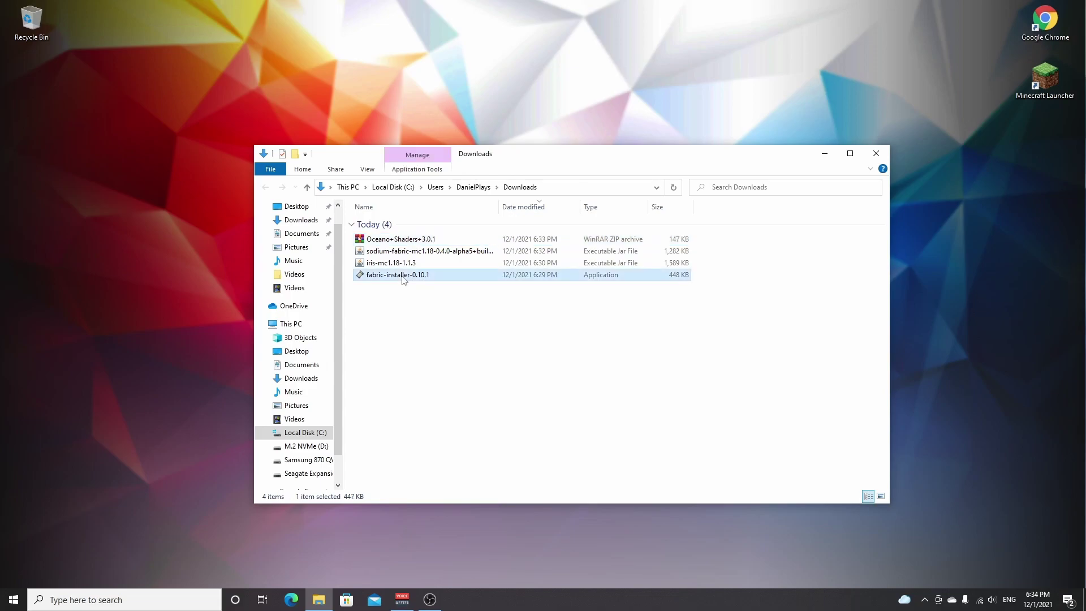
key(Delete)
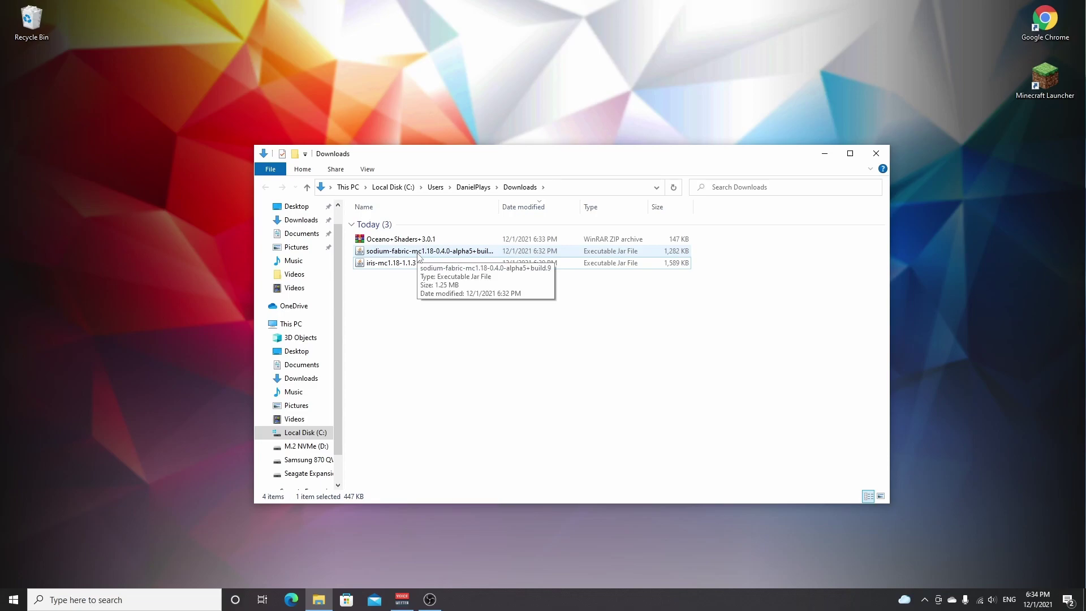
- Search Windows for %appdata% and open the .minecraft folder inside Roaming
click(98, 598)
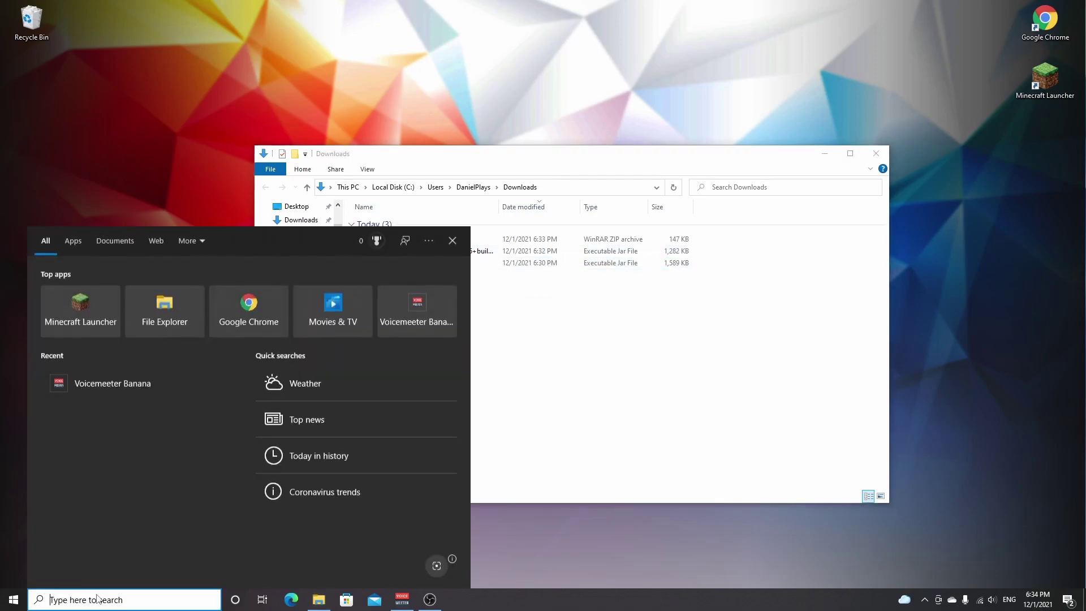
text(%appdata)
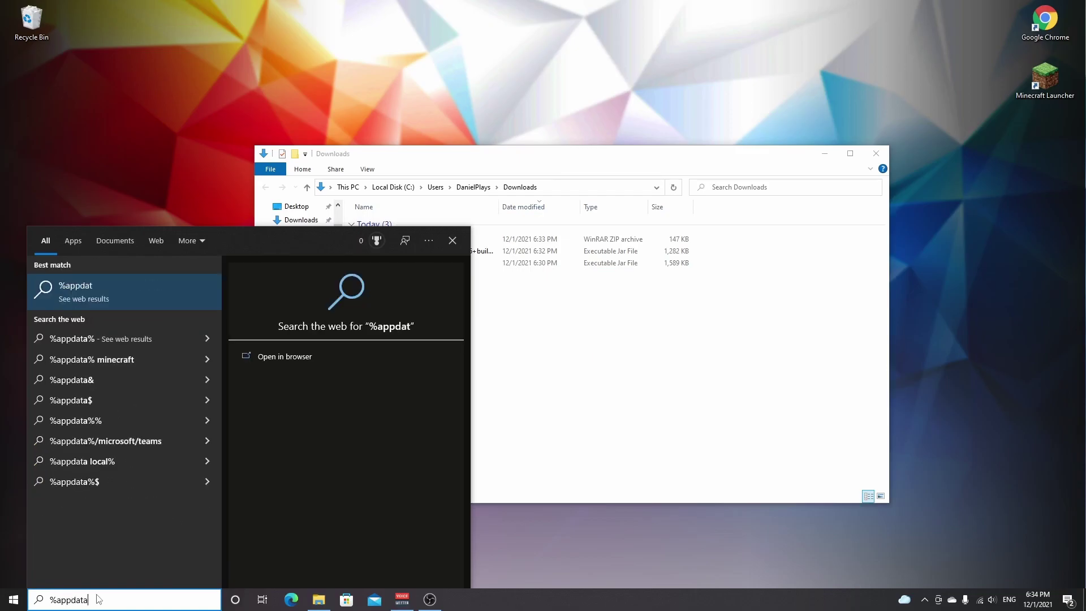
text(%)
key(Return)
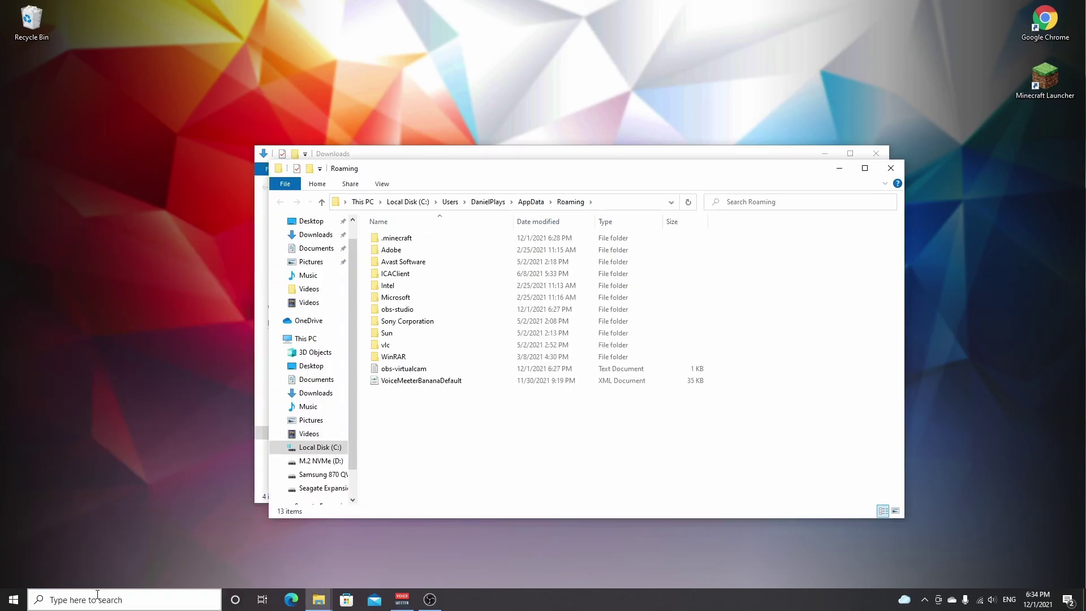
double_click(413, 238)
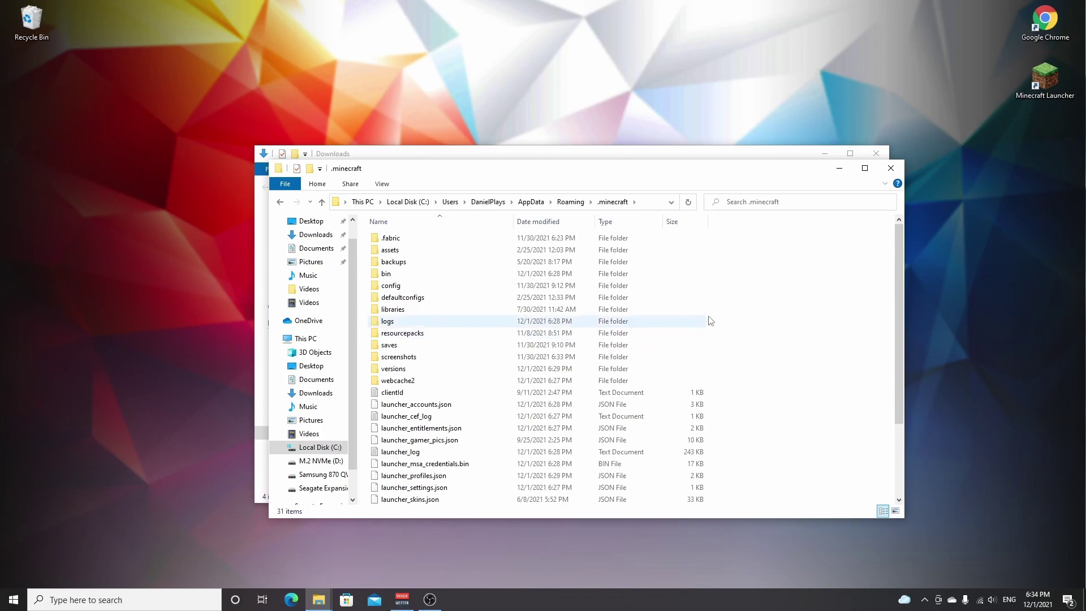
- Create a new folder named mods inside the .minecraft folder
right_click(747, 343)
mouse_move(796, 481)
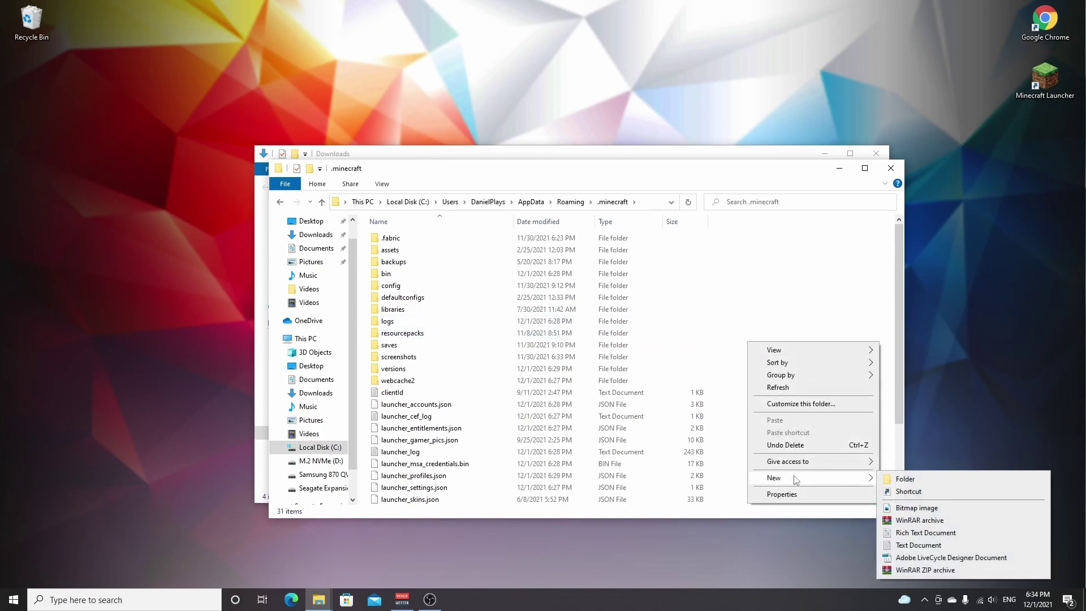
click(904, 479)
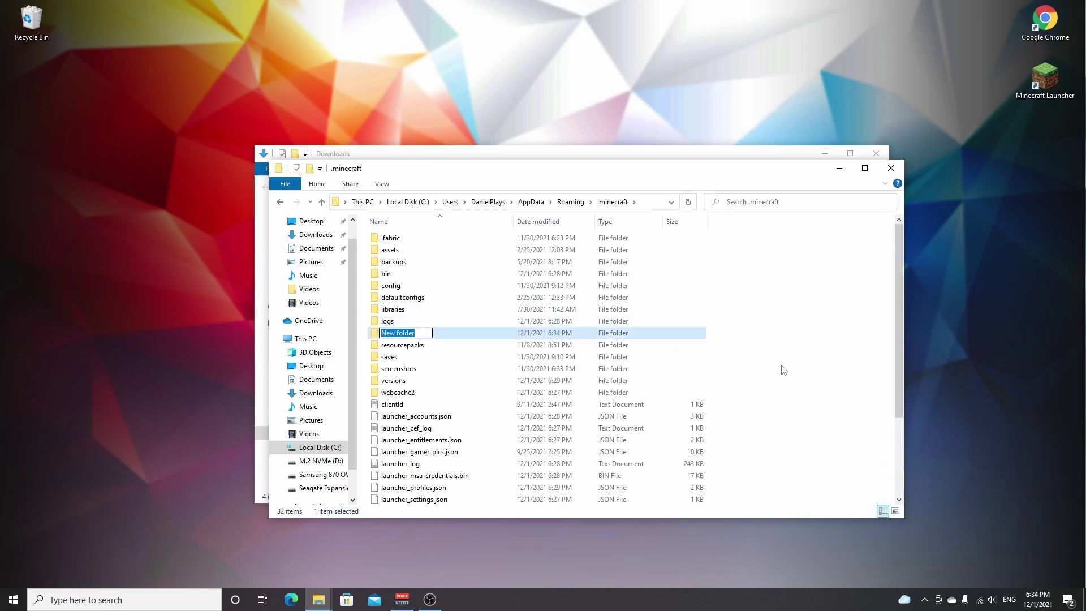
text(mods)
key(Return)
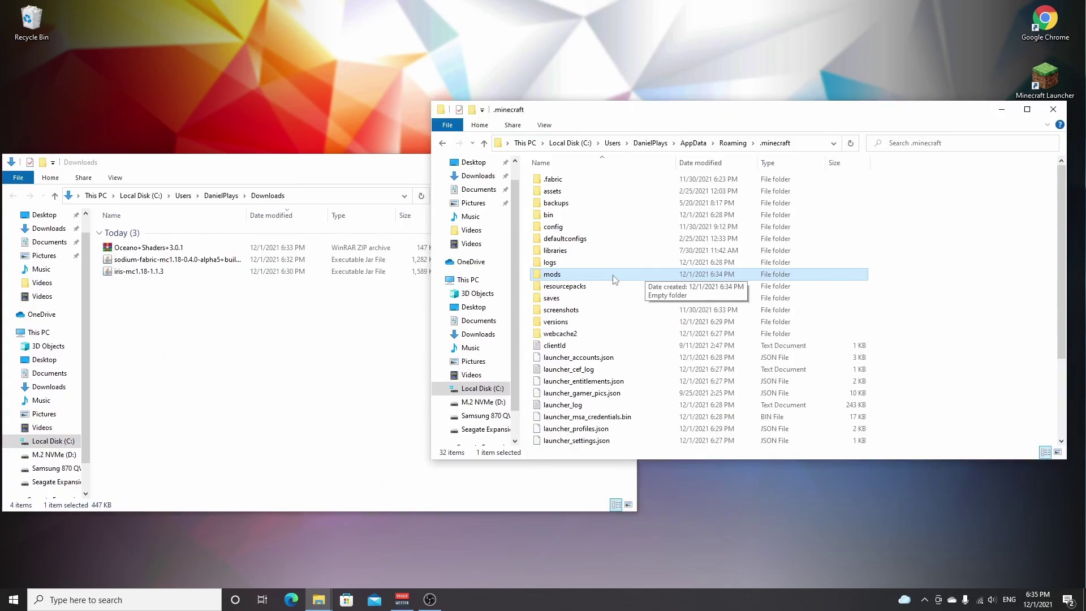
- Move the sodium-fabric-mc1.18-0.4.0-alpha5 and iris-mc1.18-1.1.3 files from Downloads into the mods folder
double_click(615, 277)
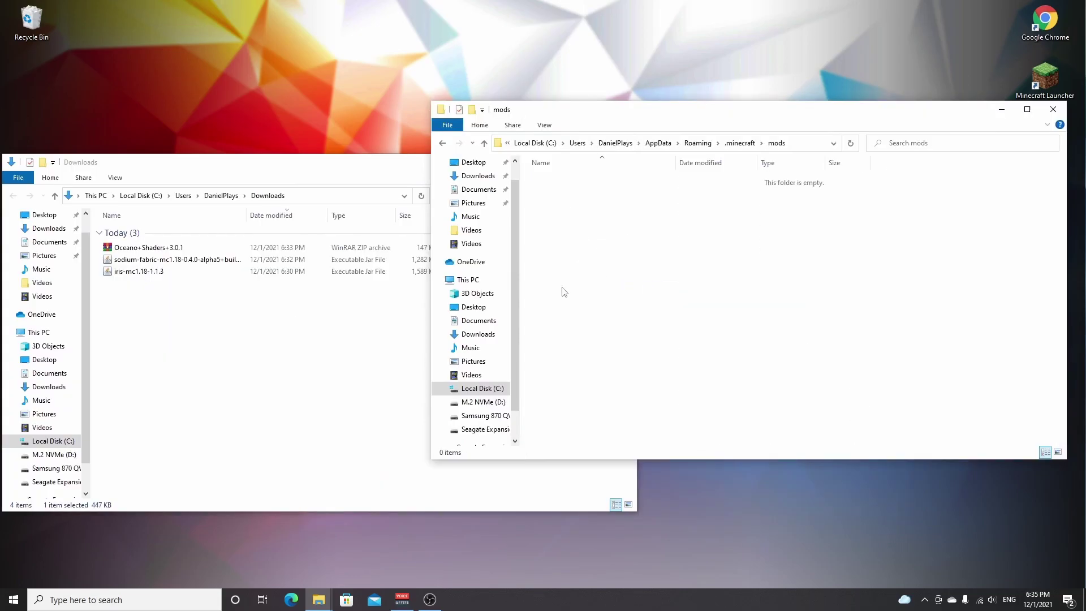
click(229, 328)
drag(150, 311, 742, 282)
click(743, 282)
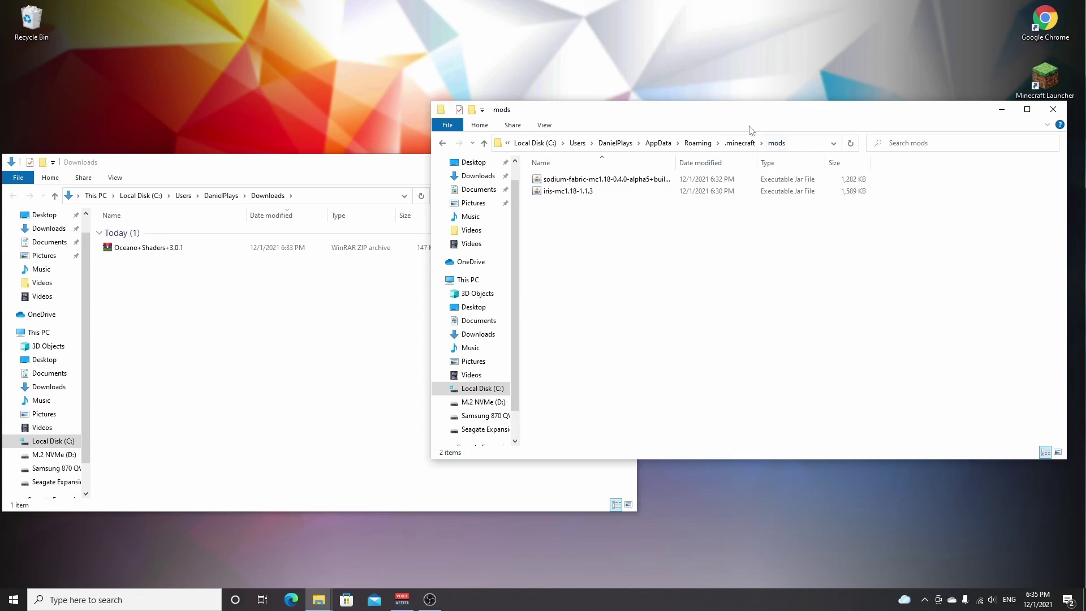
- Go back to the .minecraft folder and create a new folder named shaderpacks in it
click(739, 144)
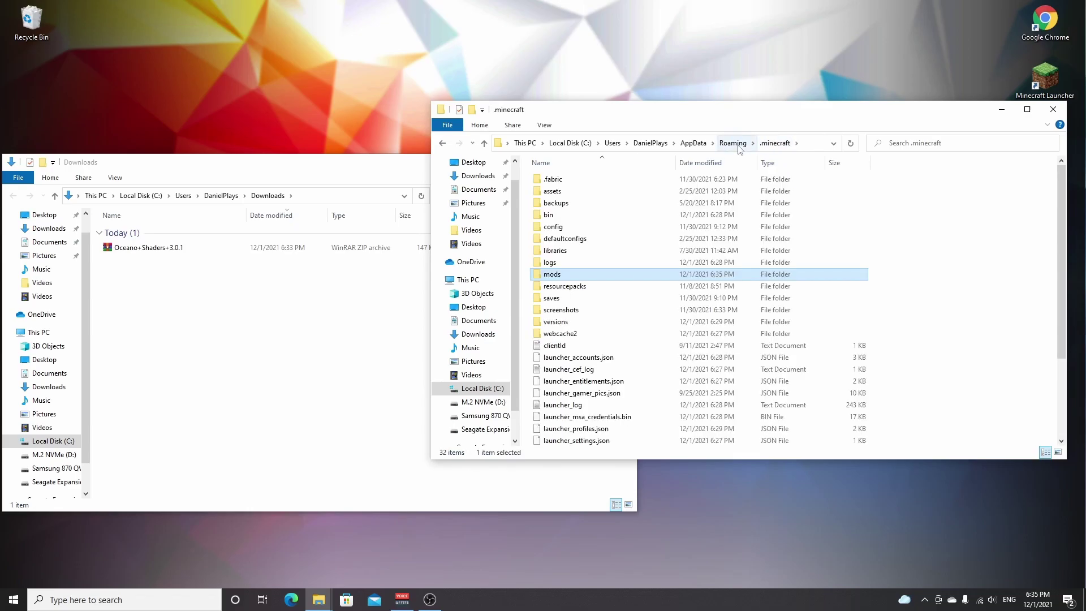
drag(755, 116, 610, 137)
right_click(789, 277)
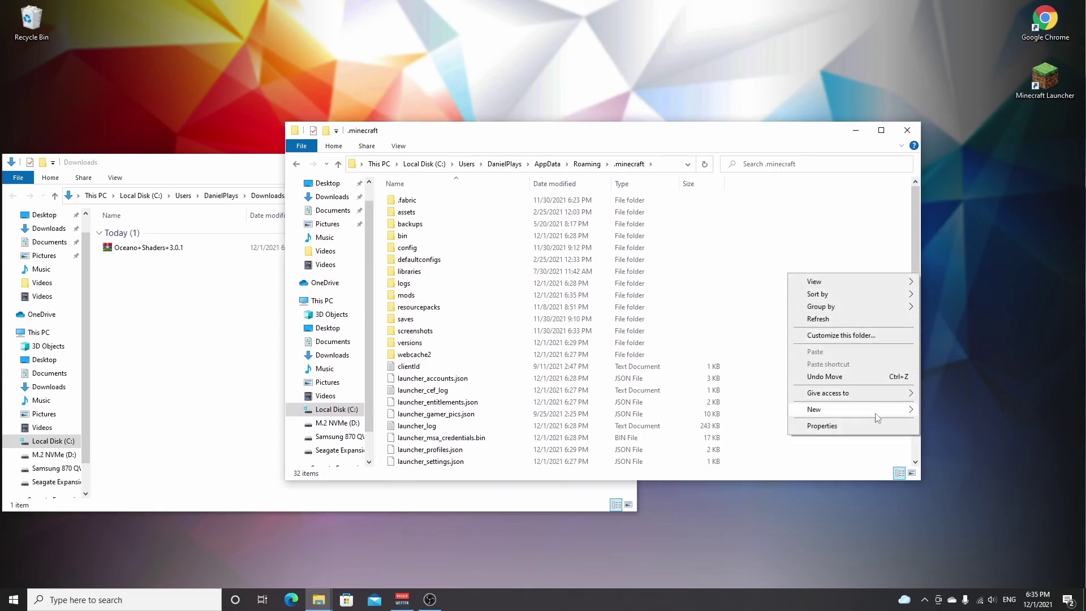
mouse_move(819, 409)
click(738, 413)
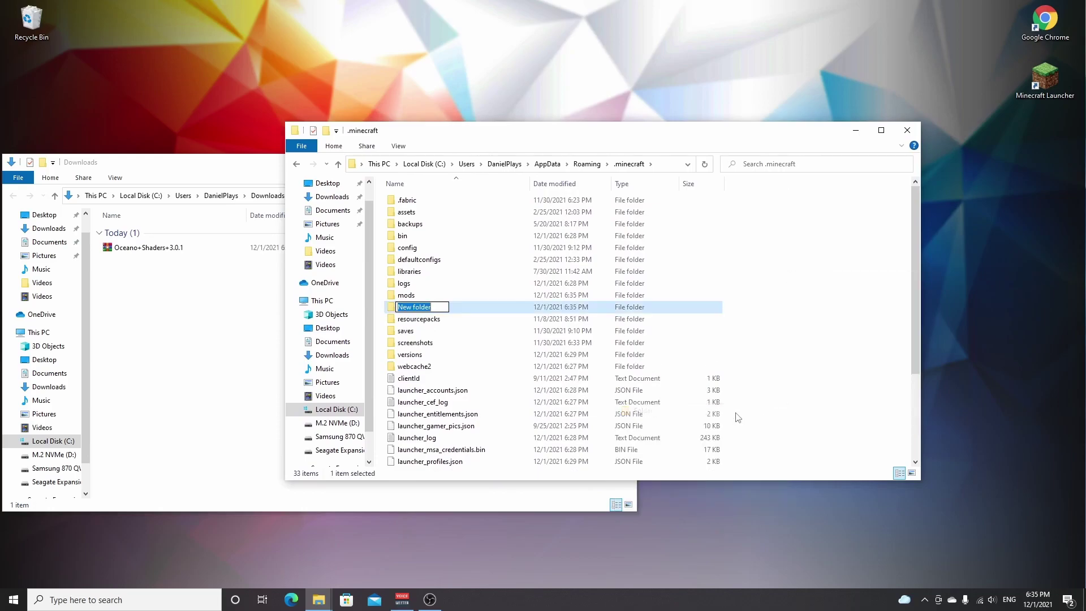
text(shaderpacks)
key(Return)
- Move Oceano+Shaders+3.0.1 from Downloads into the shaderpacks folder and close both folder windows
double_click(436, 344)
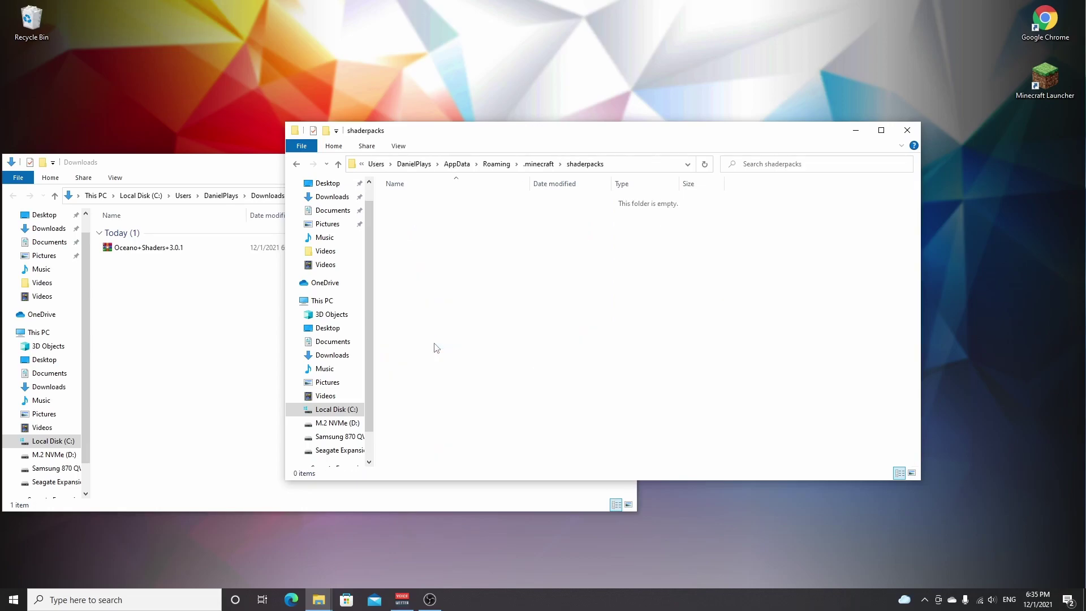
drag(135, 250, 452, 300)
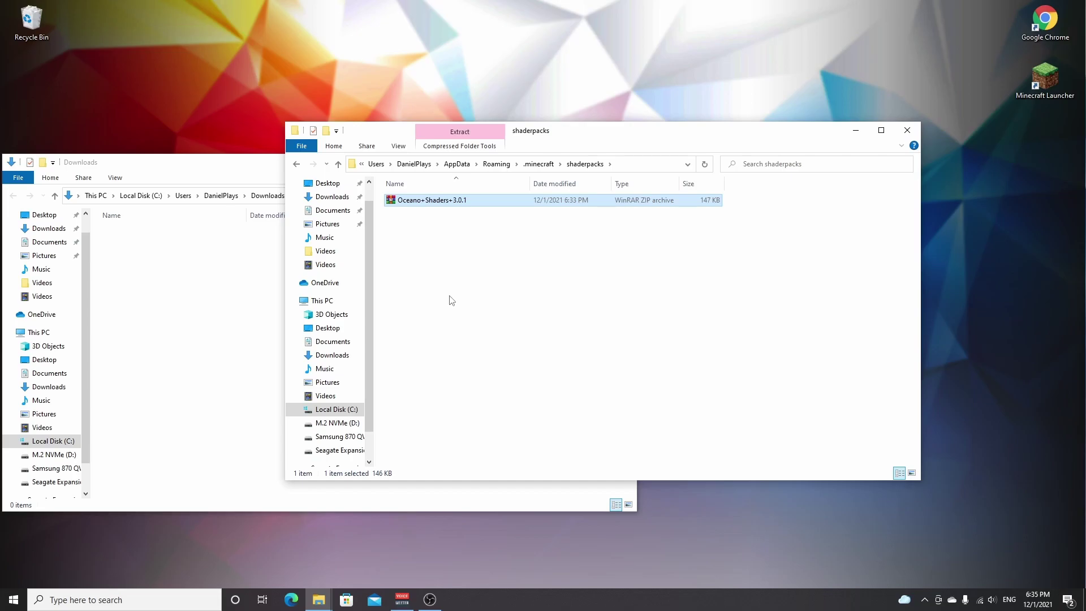
click(243, 168)
click(623, 162)
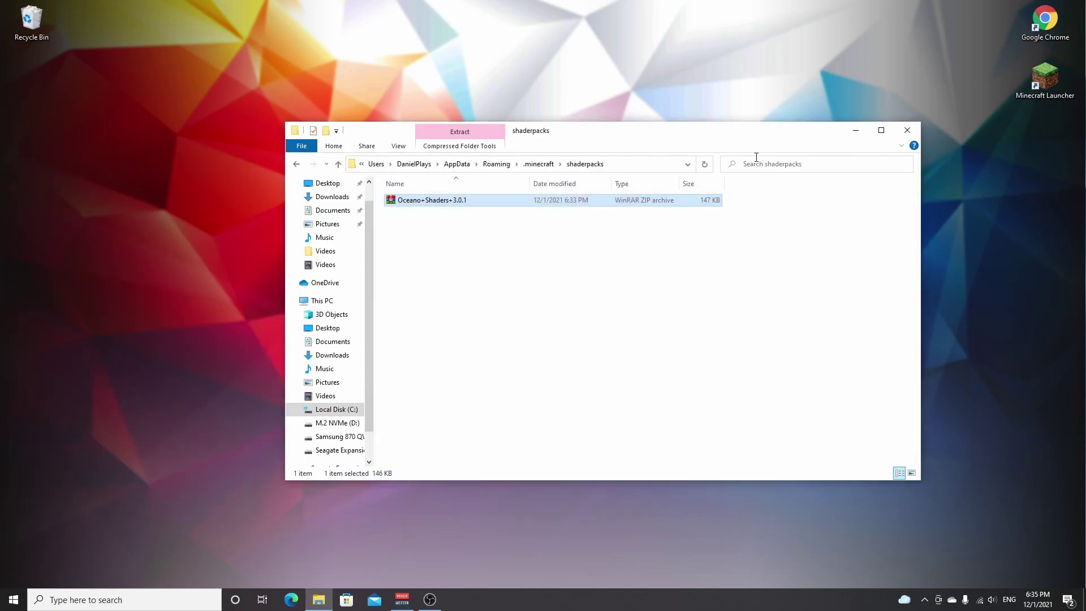
click(906, 128)
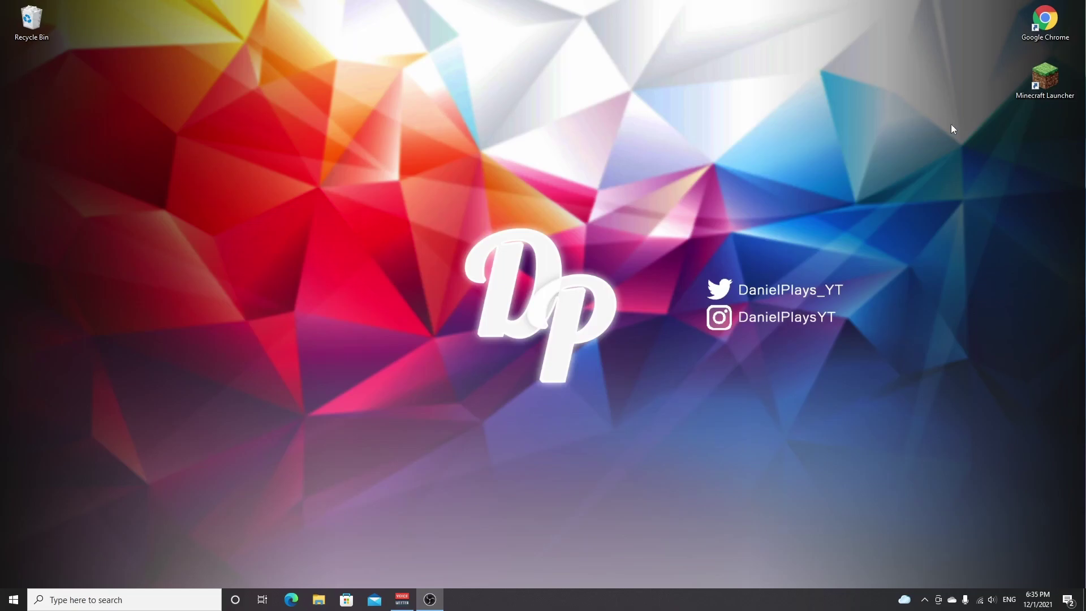
- Open the Minecraft Launcher and select the fabric-loader-1.18 installation for Java Edition
double_click(1045, 79)
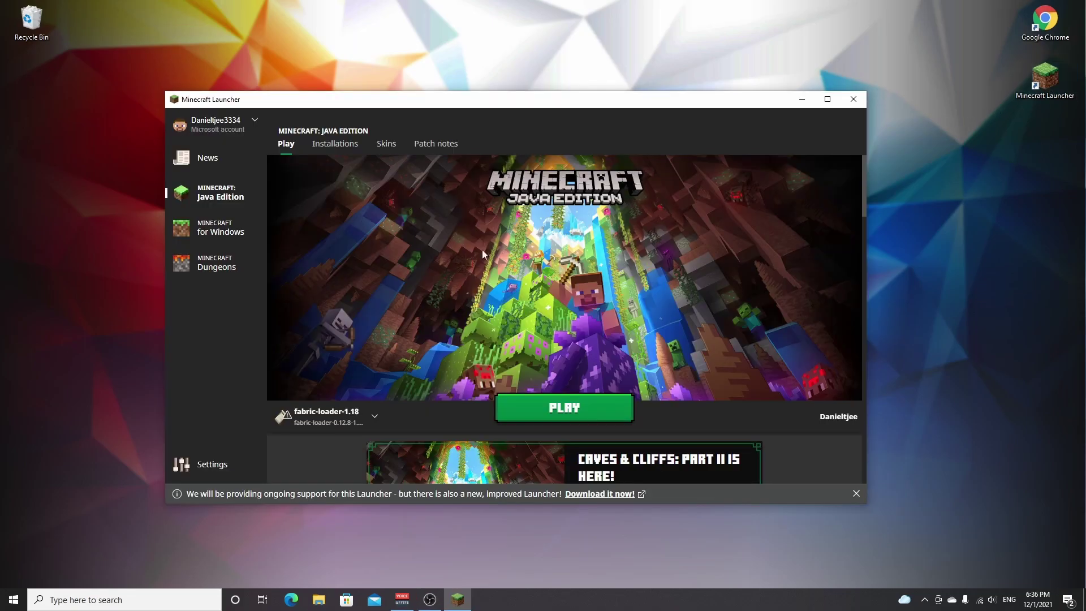
click(316, 418)
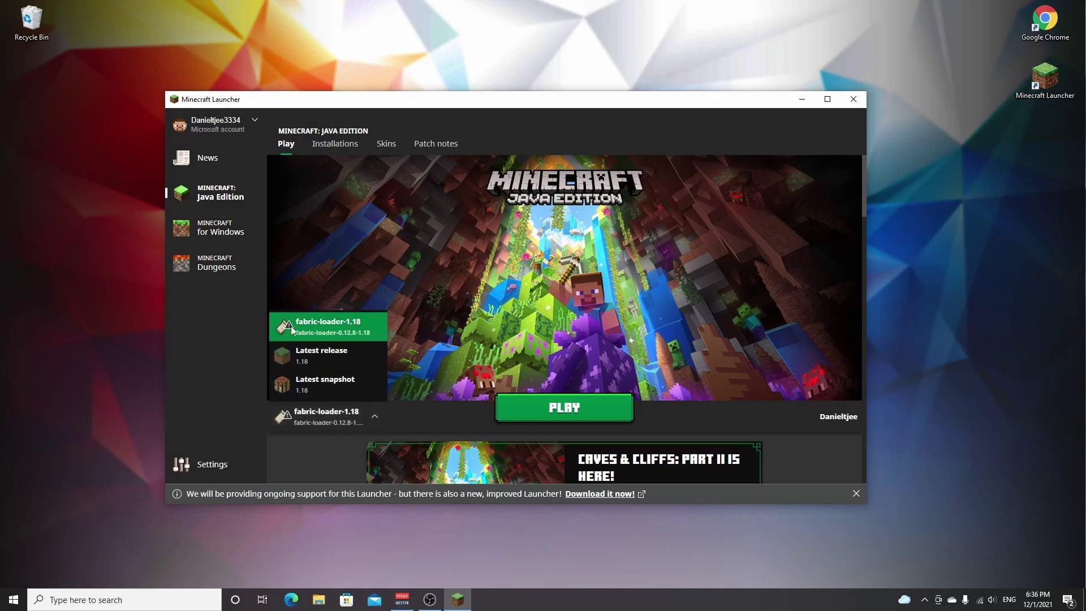
click(359, 332)
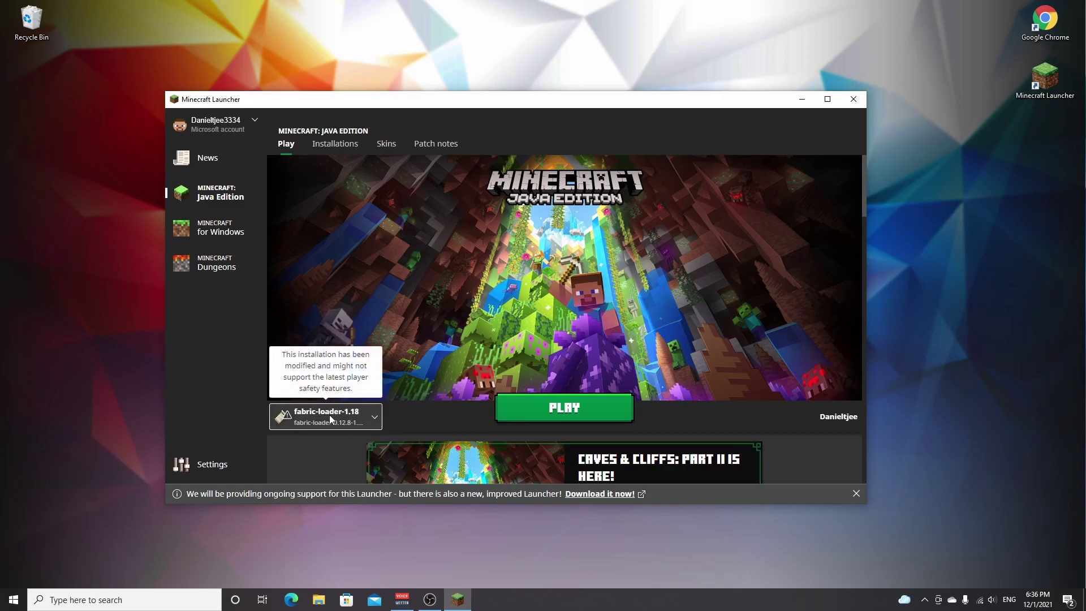
click(329, 415)
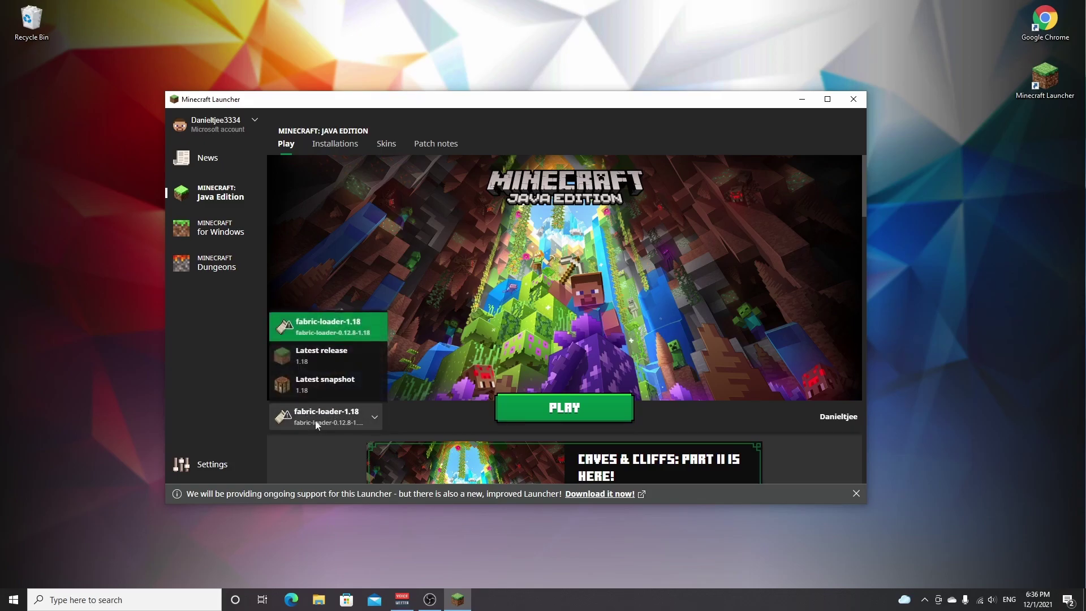
click(328, 327)
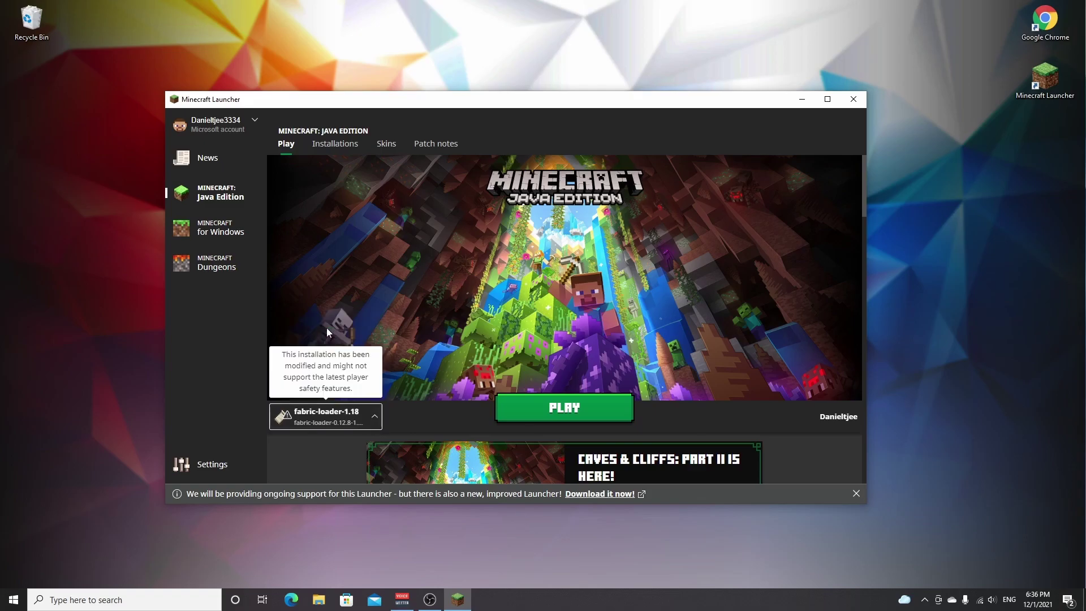
- Launch the modded installation, accepting the risks and turning off further warnings about it
click(567, 413)
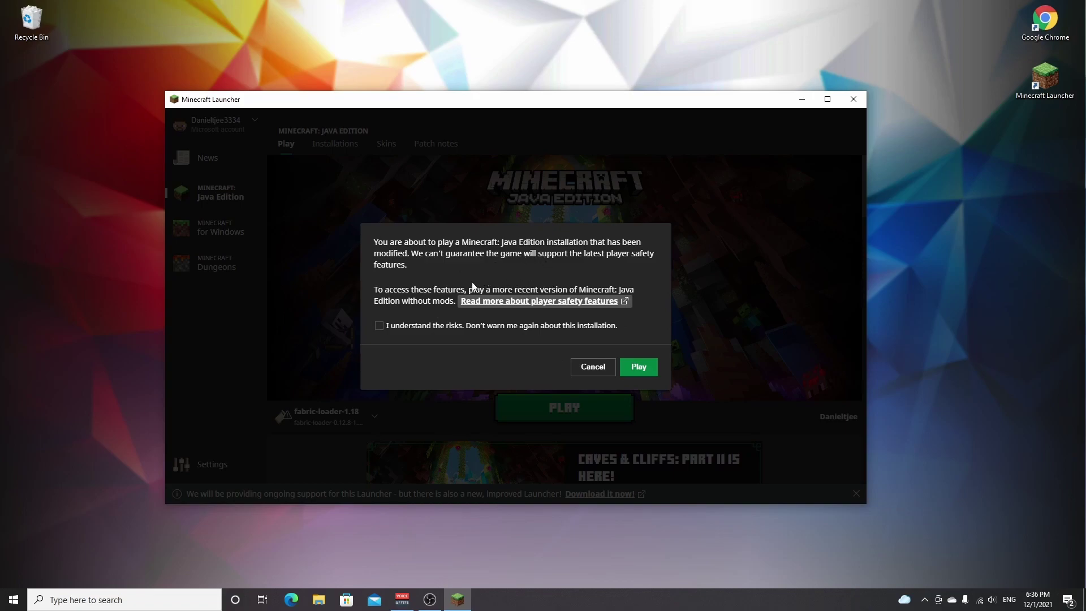
click(378, 326)
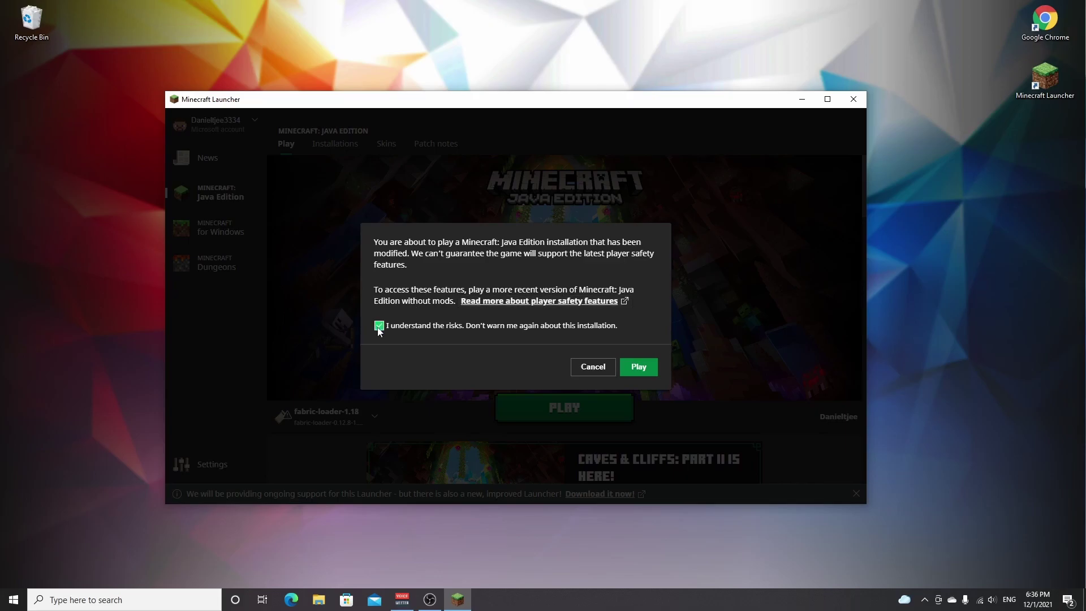
click(639, 368)
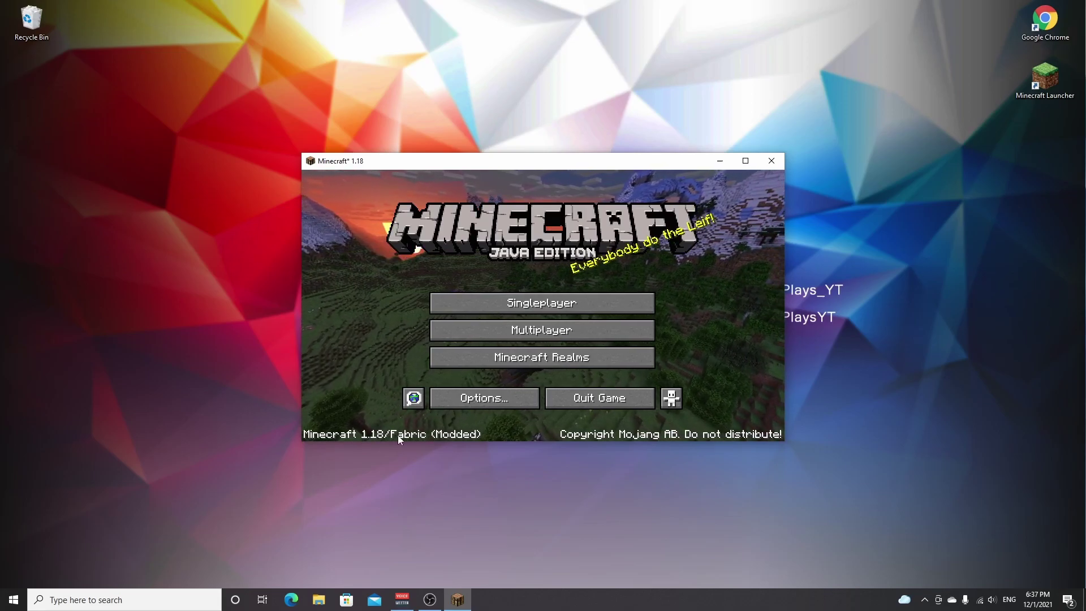
- Select Oceano+Shaders+3.0.1.zip as the shader pack in the video settings, apply it and leave the options
click(479, 403)
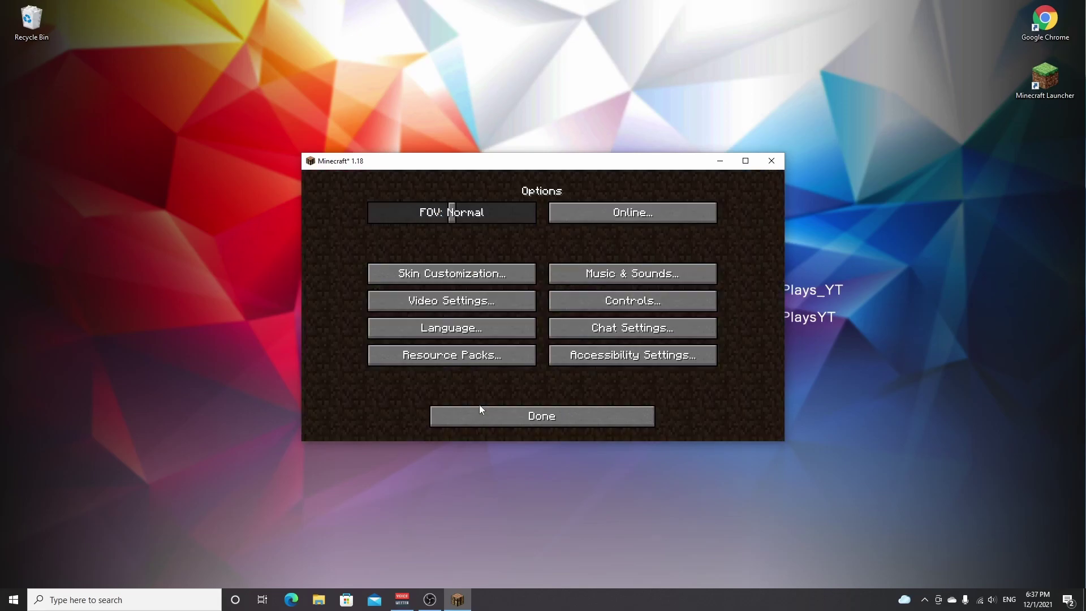
click(450, 301)
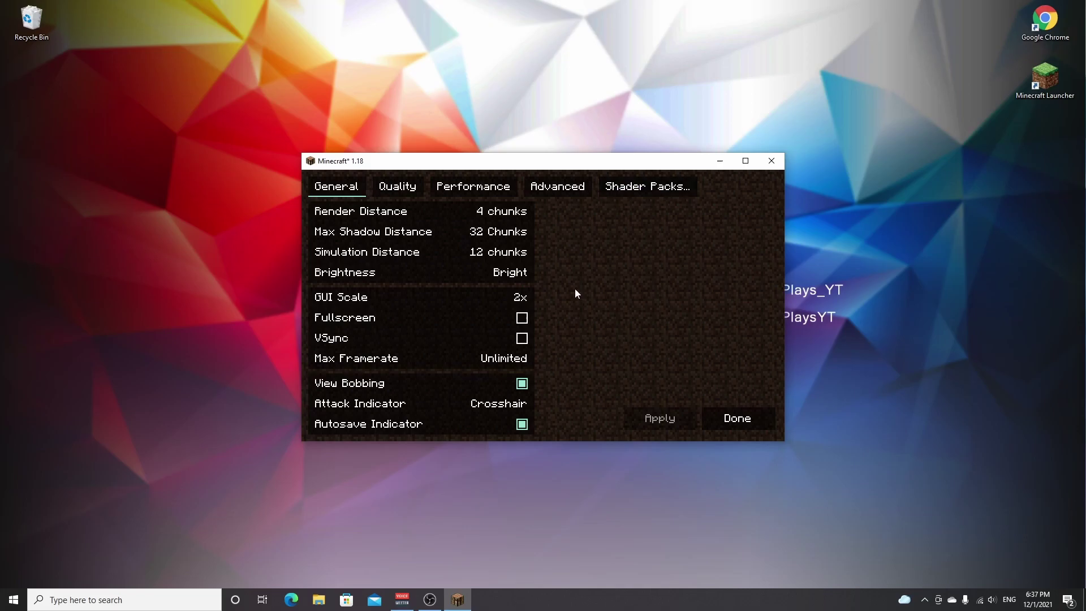
click(648, 191)
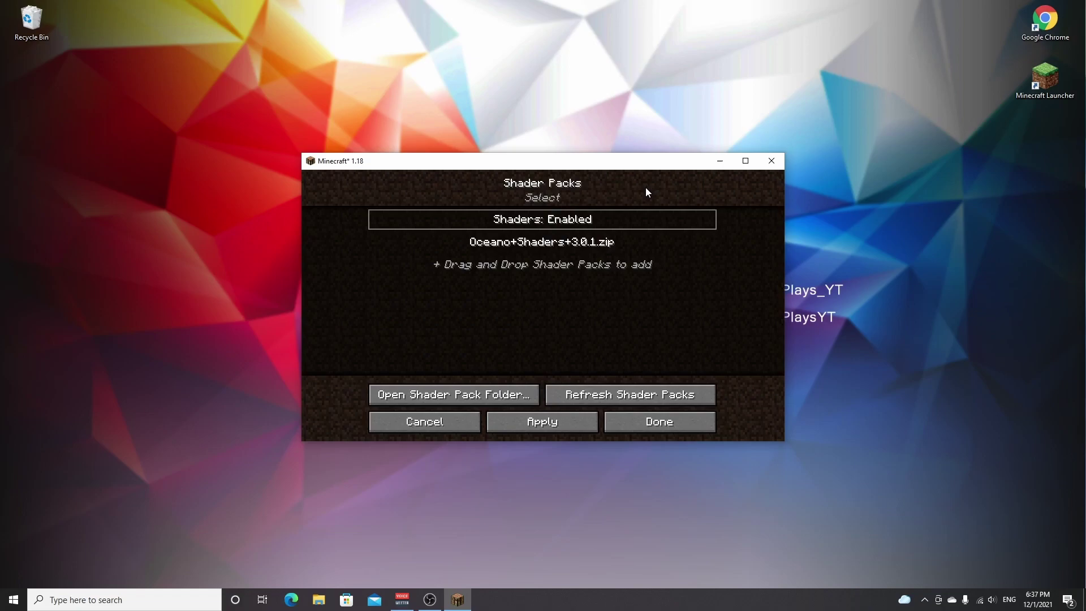
click(534, 244)
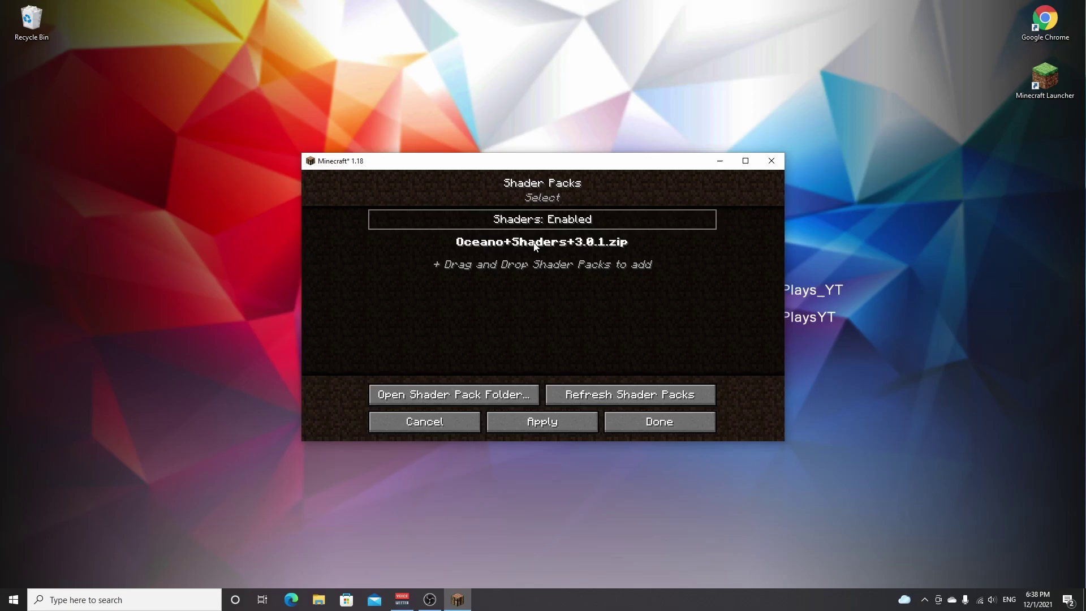
click(534, 245)
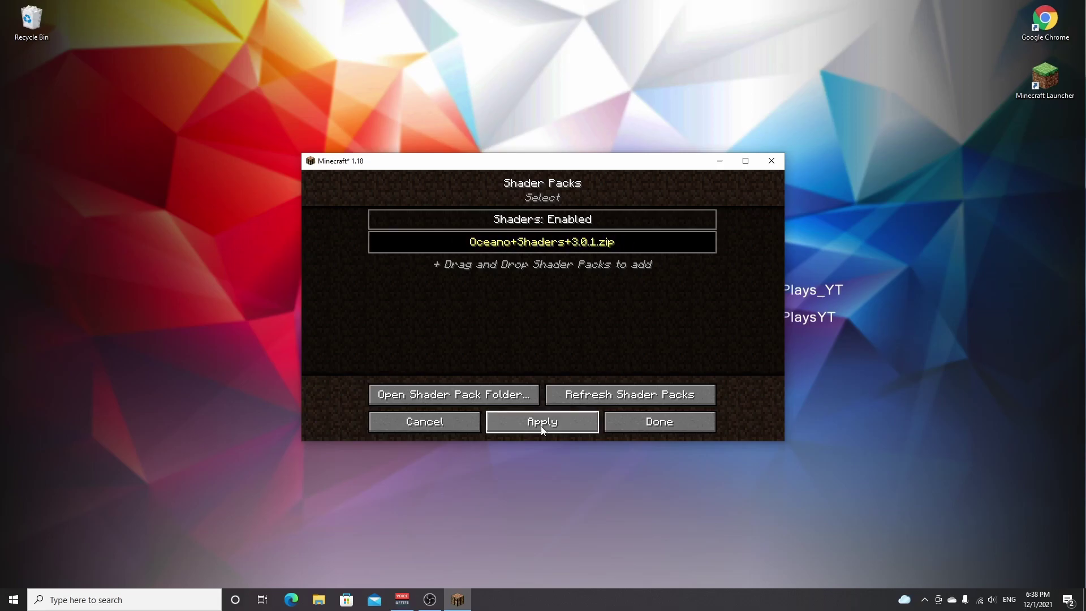
click(613, 422)
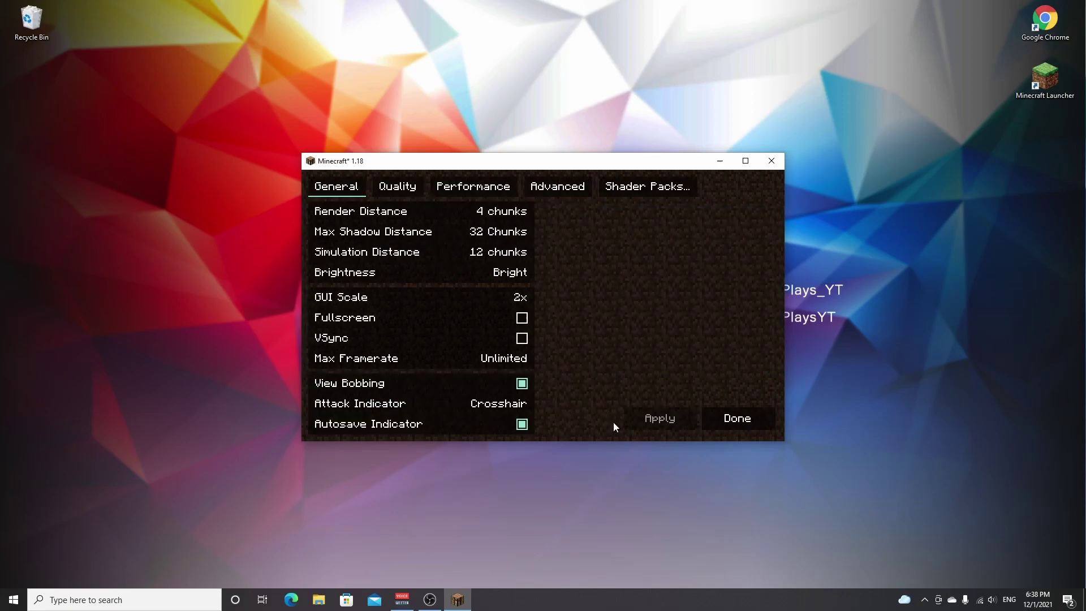
click(738, 424)
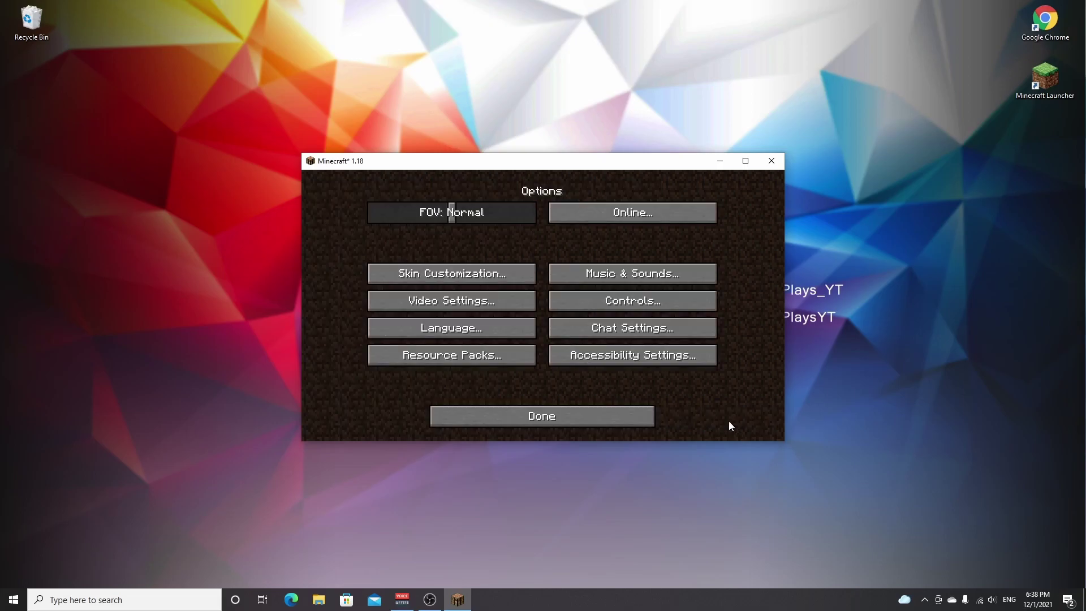
click(542, 417)
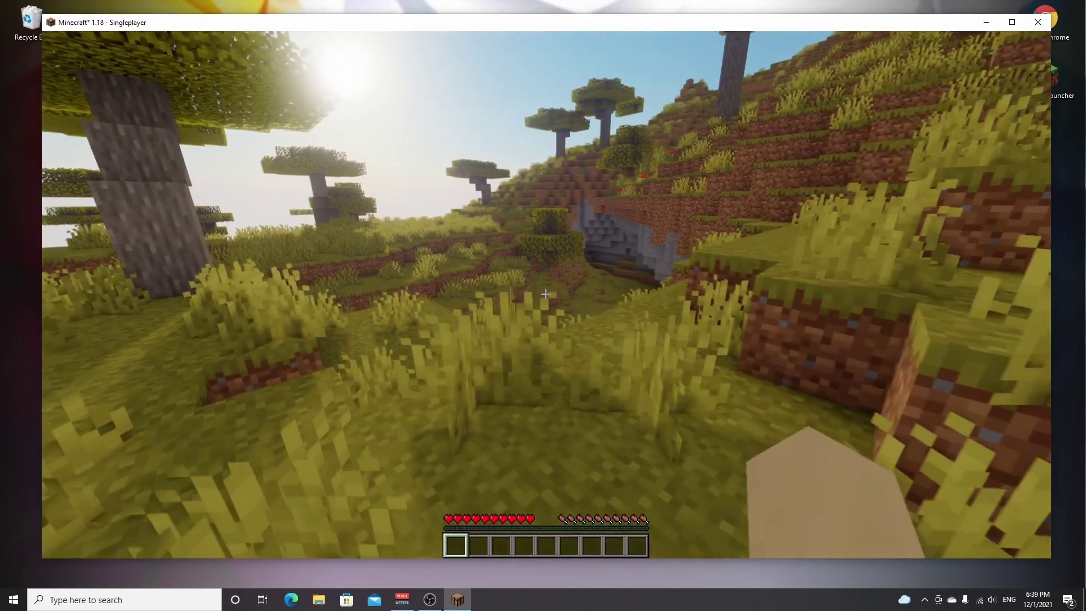
- Walk through the savanna in the singleplayer world to examine the shader's lighting, grass and trees
key(w)
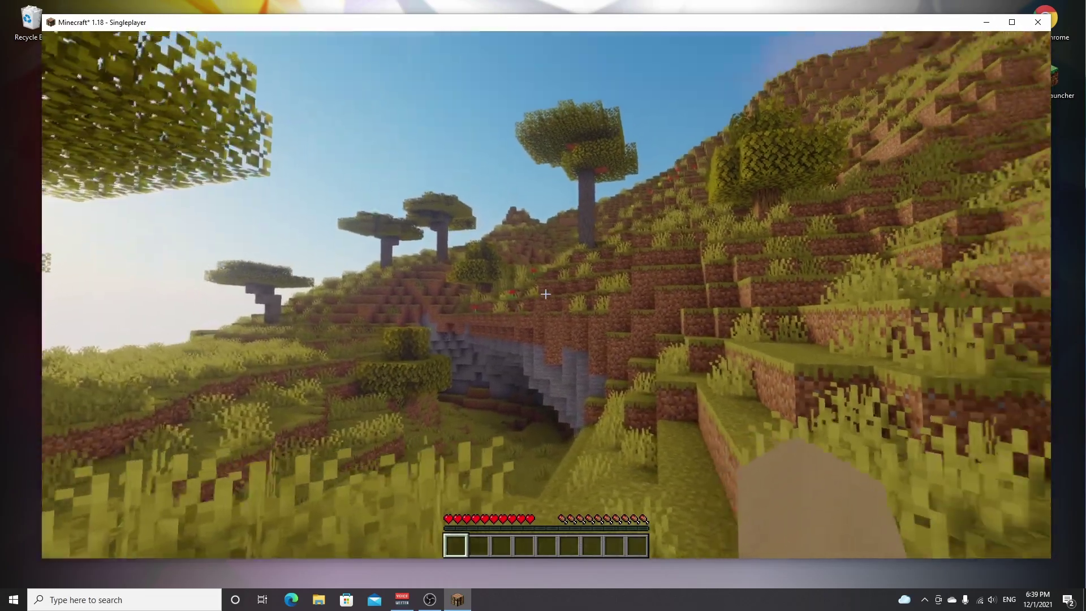
key(w)
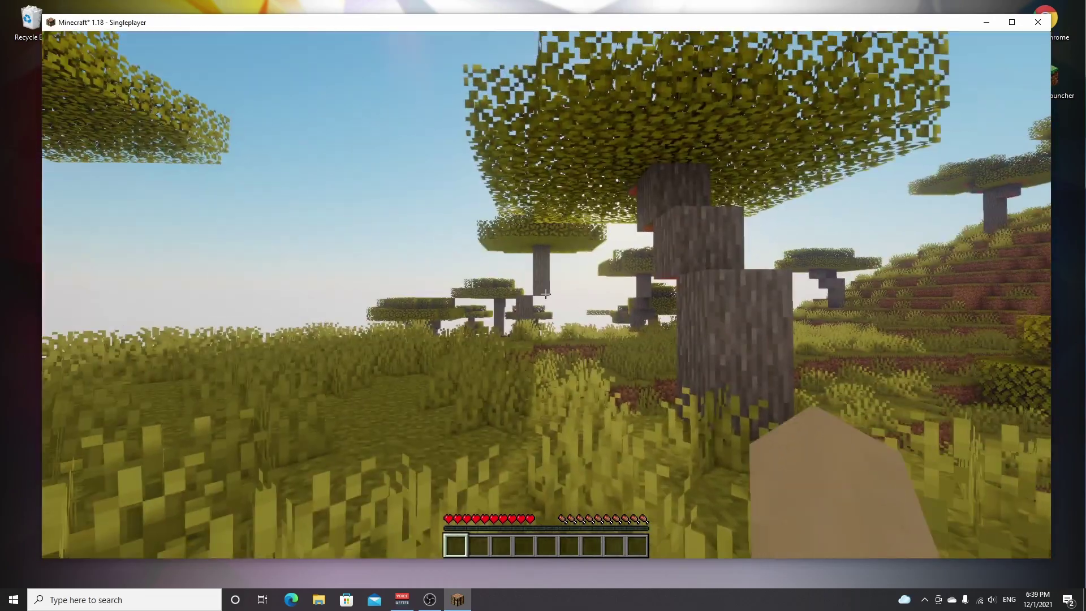
key(w)
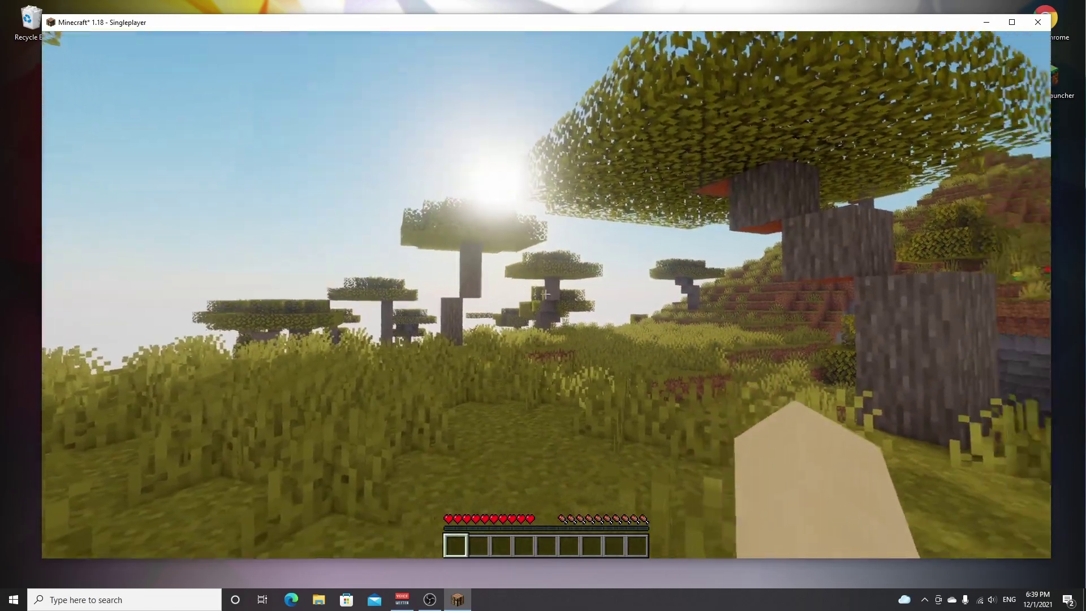
key(w)
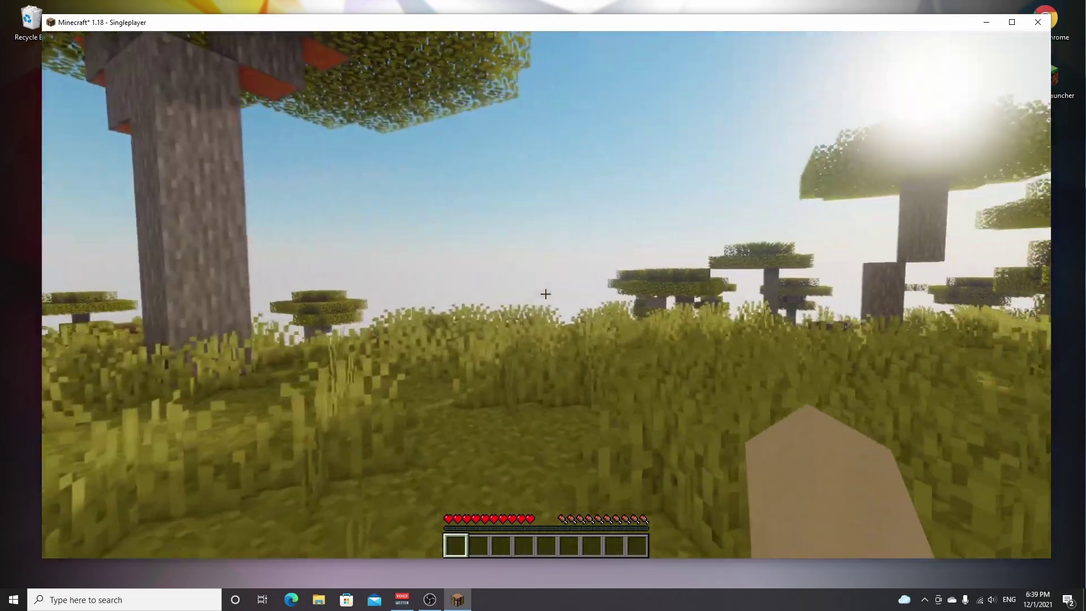
key(w)
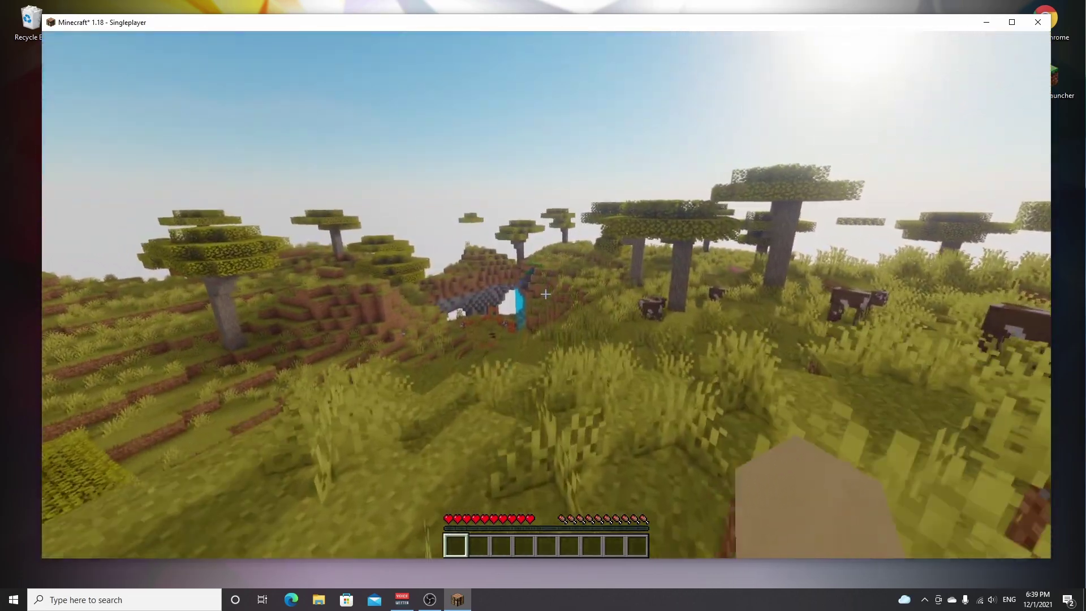
key(w)
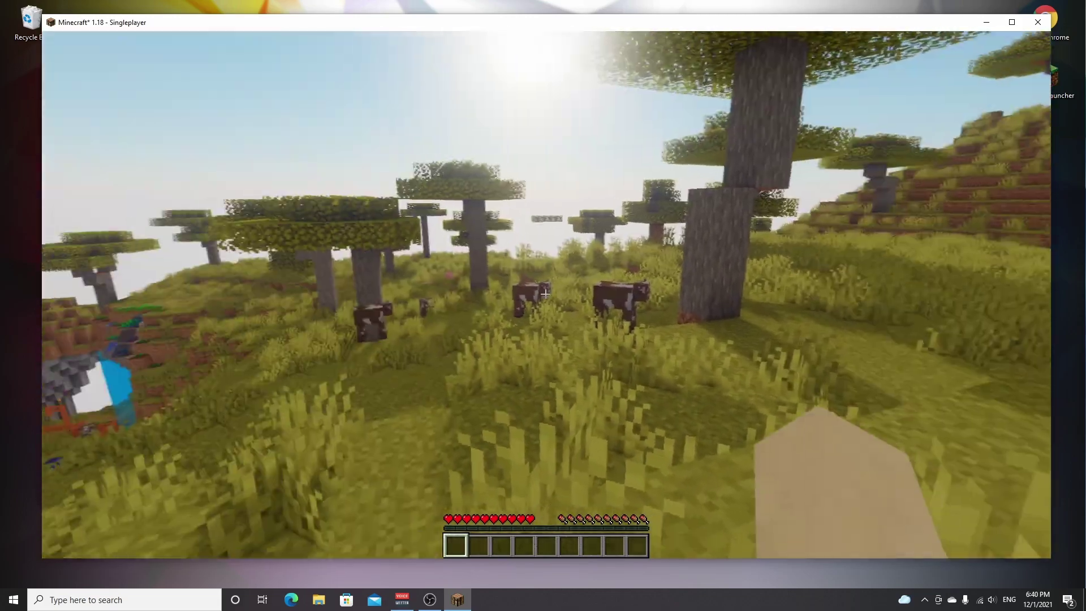